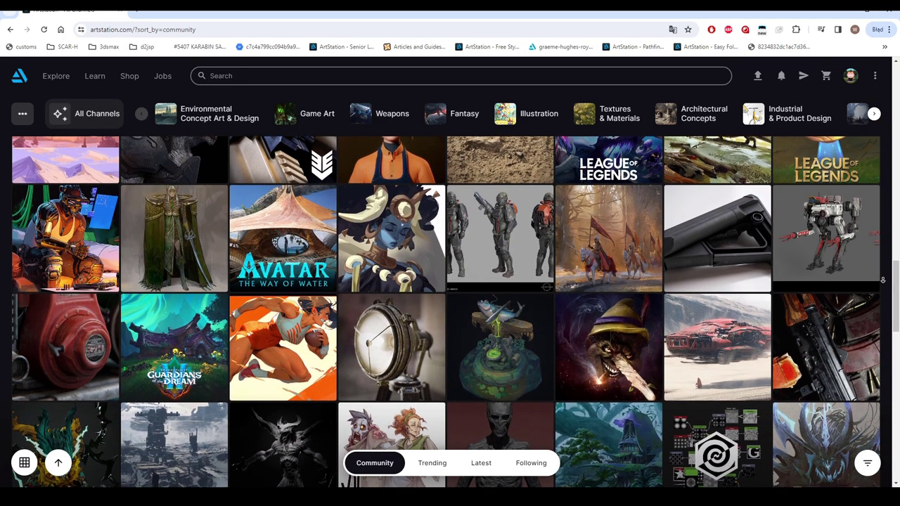
scroll(883, 279, down, 4)
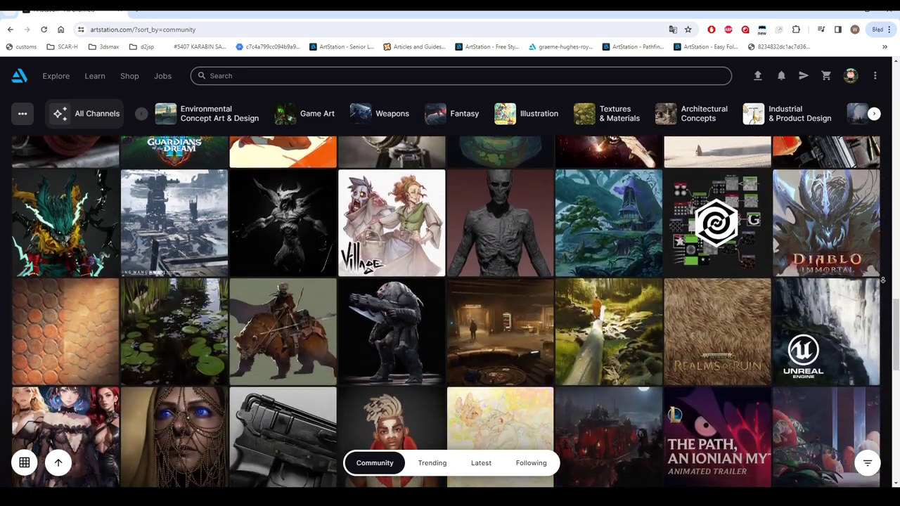
scroll(882, 279, down, 4)
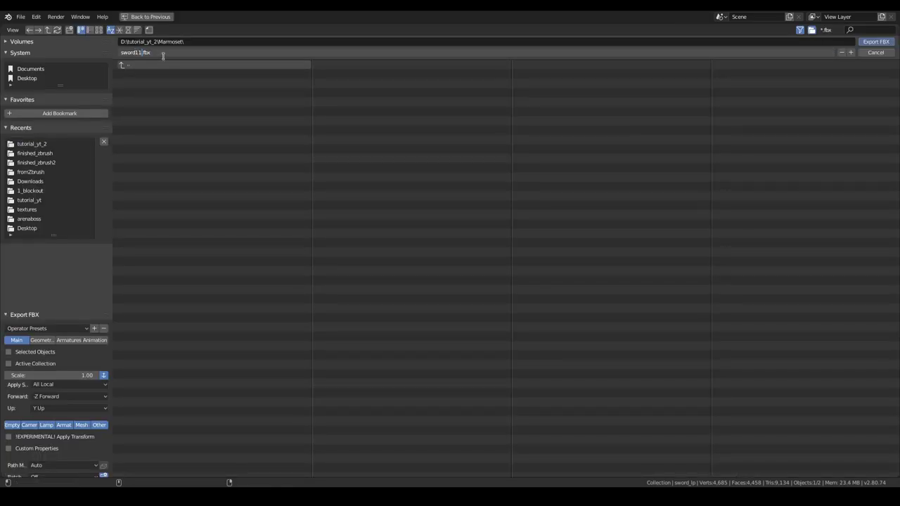
Step: Export the sword as sword_lp.fbx to the Marmoset folder with Selected Objects and Apply Transform enabled
click(50, 354)
click(76, 436)
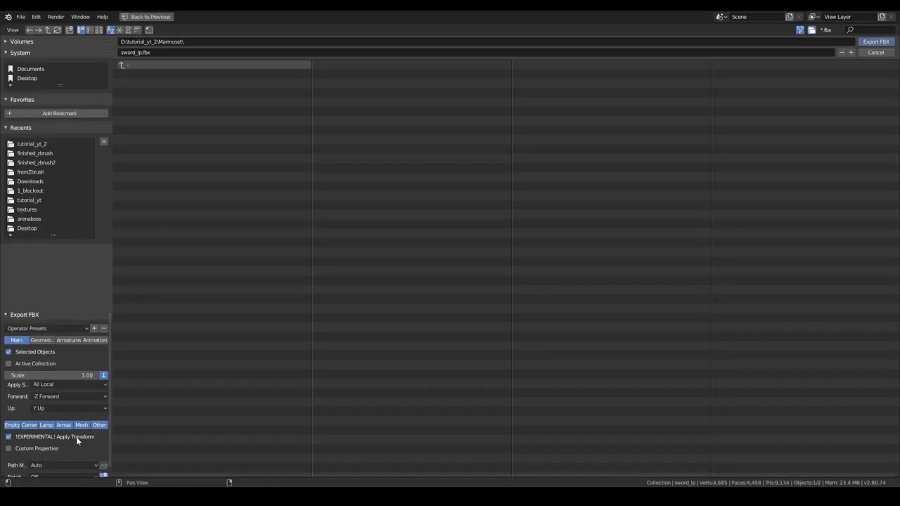
click(872, 42)
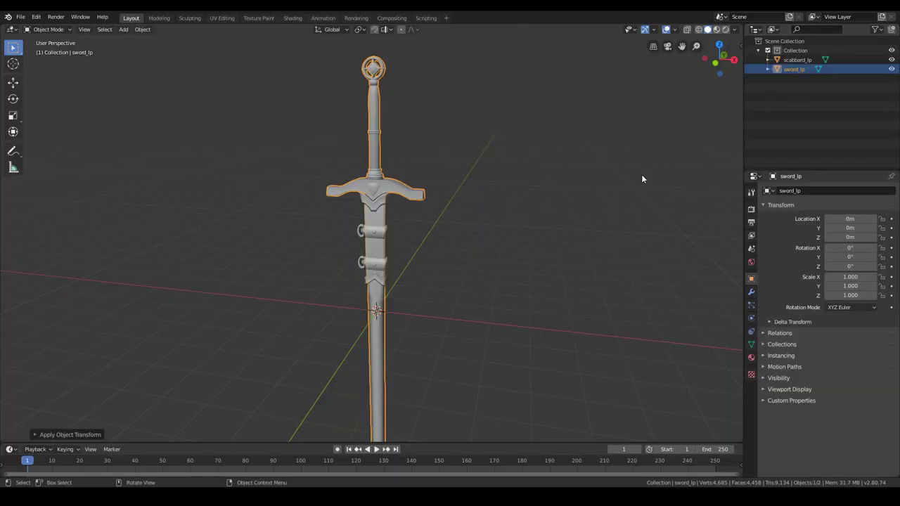
Step: Apply the scabbard's object transform and export the scabbard as scabbard_lp.fbx to the Marmoset folder
key(ctrl+a)
click(88, 112)
click(20, 16)
mouse_move(78, 152)
click(137, 171)
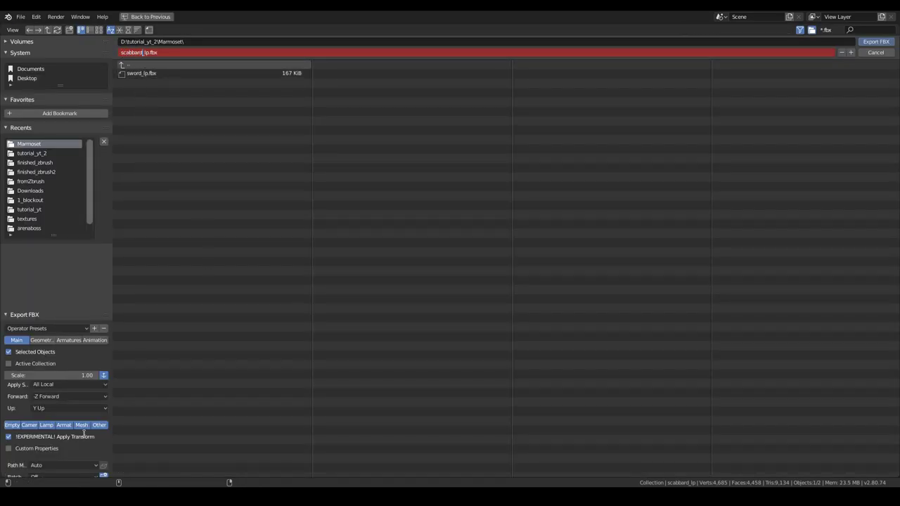
click(872, 42)
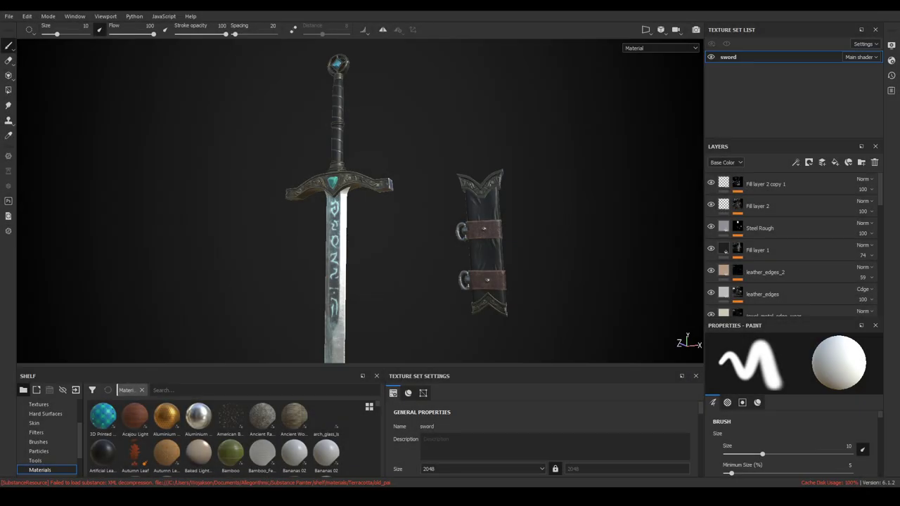
Step: In Substance Painter, start a texture export and choose the PBR Metallic Roughness output template
click(8, 17)
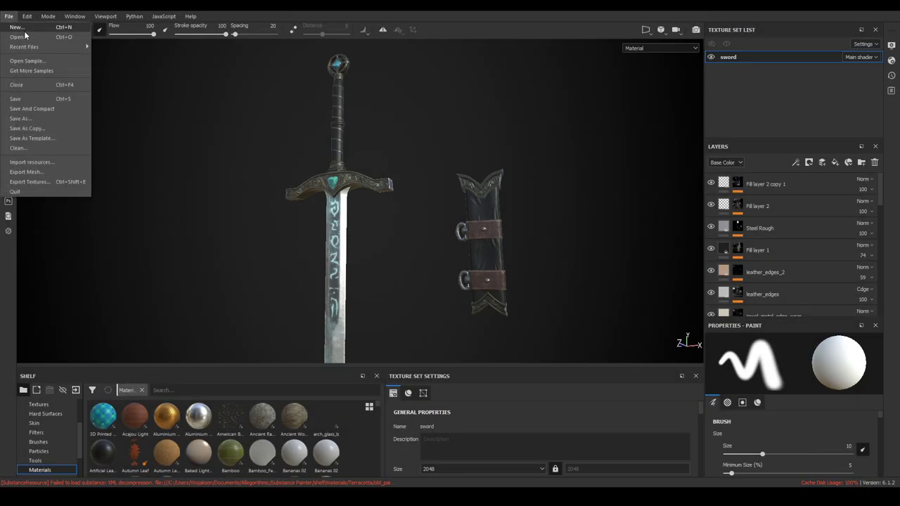
click(54, 184)
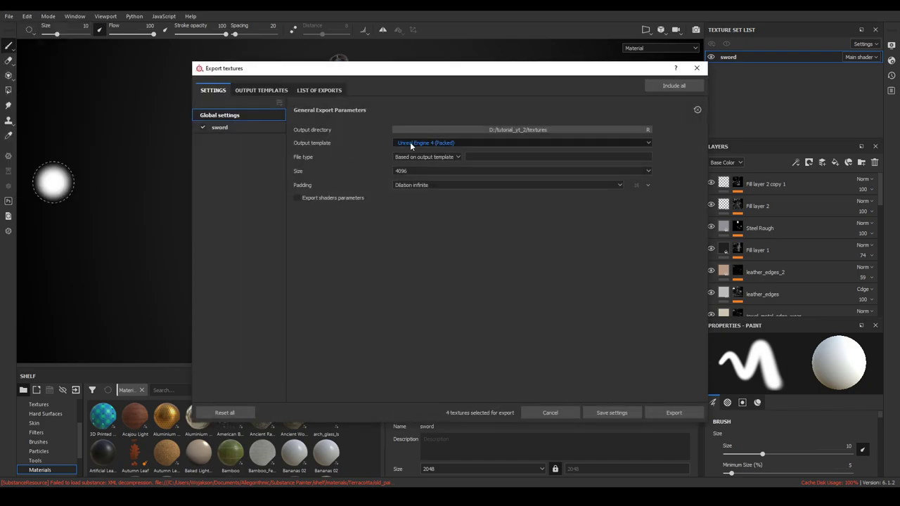
click(412, 144)
scroll(422, 162, down, 5)
scroll(433, 172, up, 5)
click(440, 168)
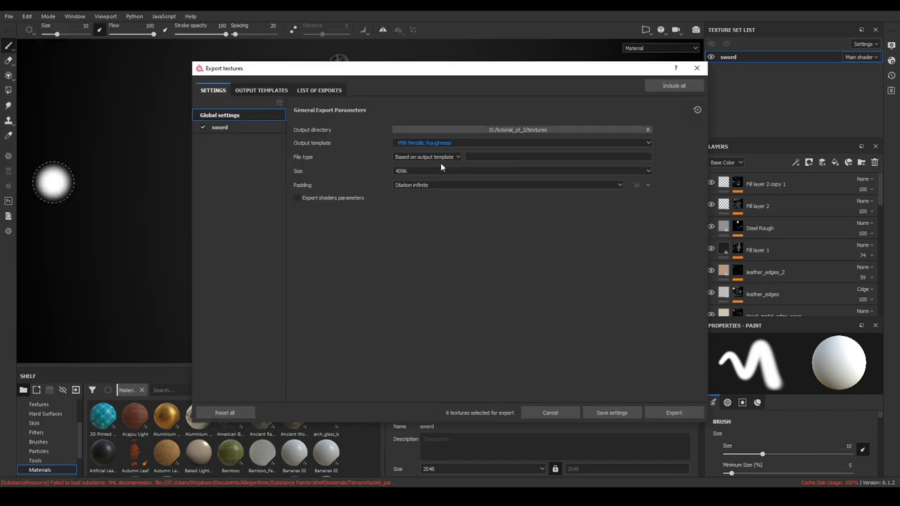
Step: Set the output directory to D:/tutorial_yt_2/Marmoset and export the sword textures
click(475, 132)
click(375, 103)
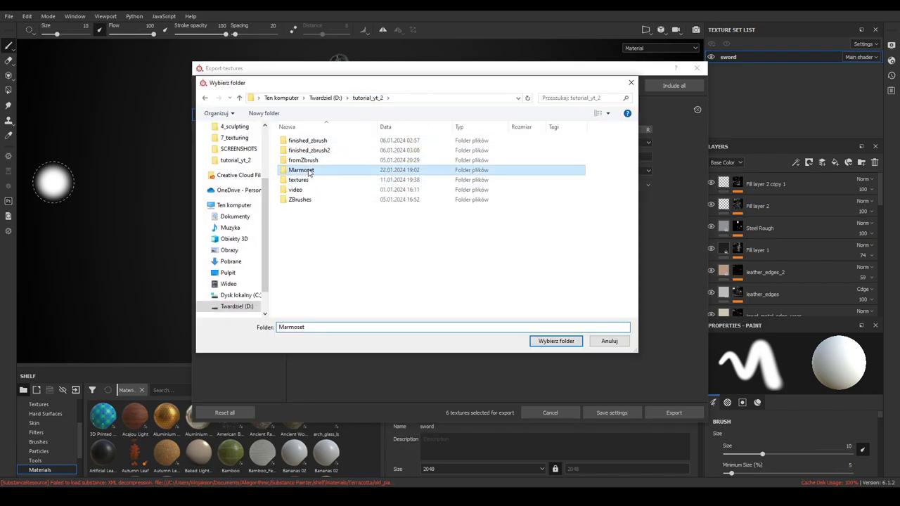
double_click(310, 174)
click(556, 342)
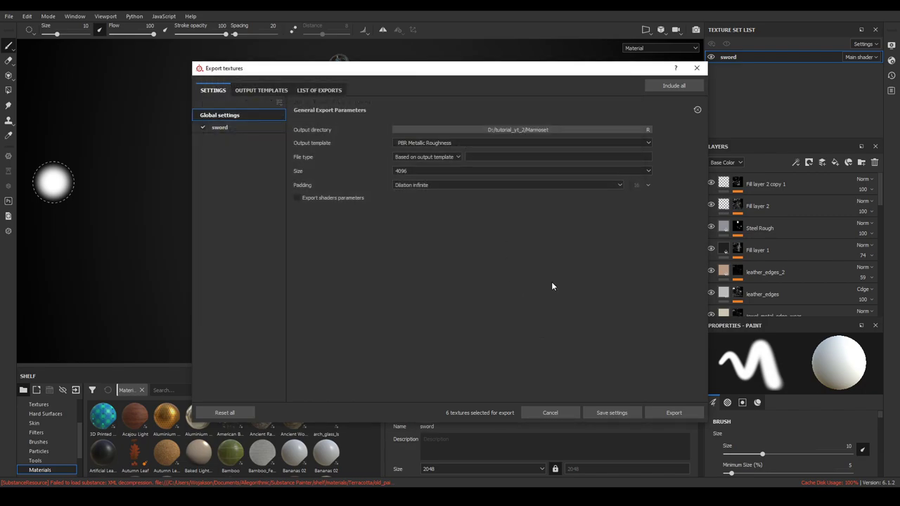
click(674, 413)
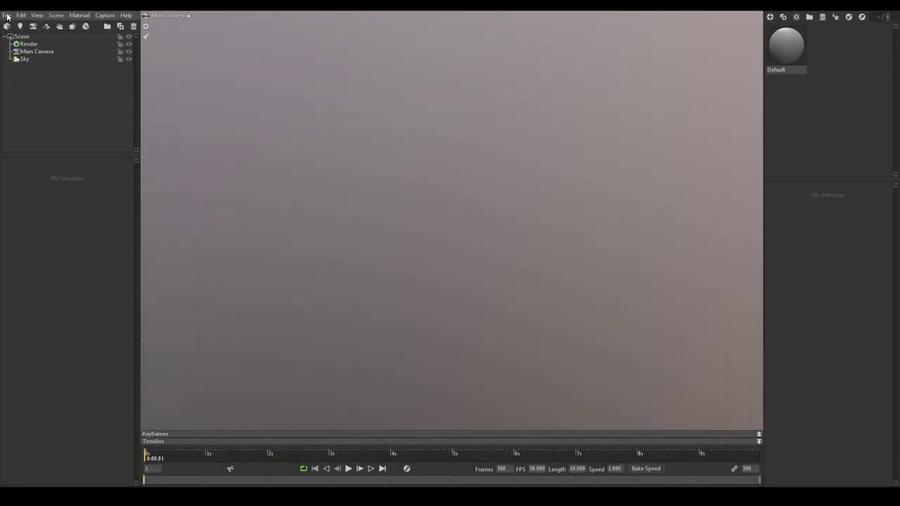
Step: In Marmoset Toolbag, import the sword_lp and scabbard_lp models from the Marmoset folder
click(7, 15)
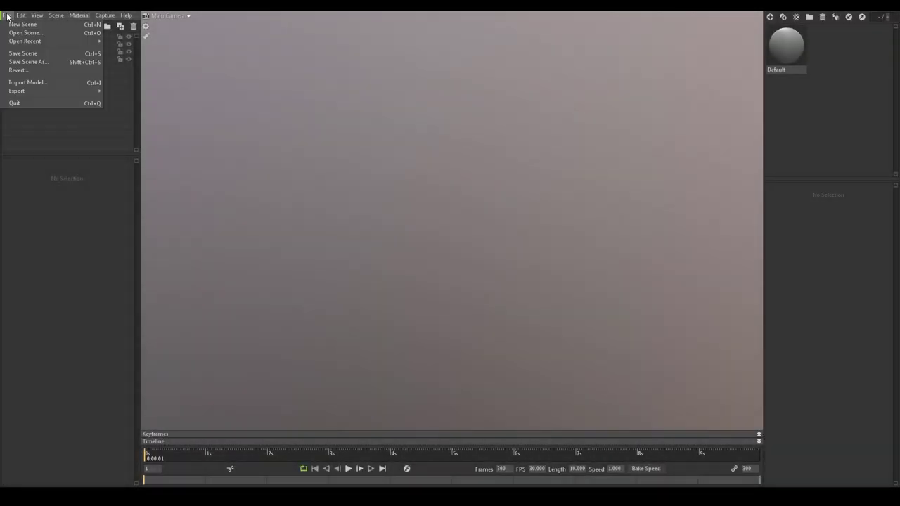
click(48, 82)
double_click(124, 109)
double_click(121, 86)
click(7, 15)
click(48, 82)
double_click(123, 75)
Step: Create a new material and load the final_sword_lp_2_sword Normal and Roughness textures into its normal and roughness maps
drag(569, 147, 532, 161)
middle_drag(532, 160, 473, 165)
right_drag(472, 165, 511, 125)
middle_drag(511, 129, 526, 166)
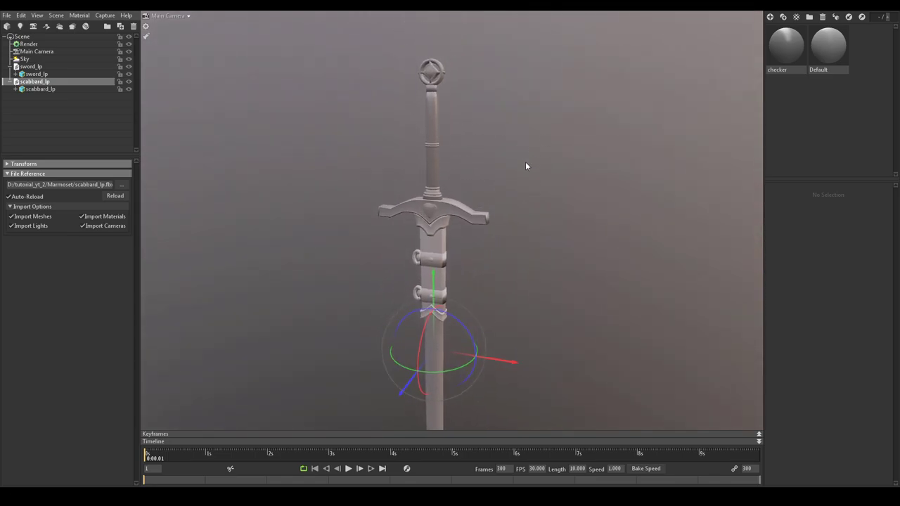
click(772, 18)
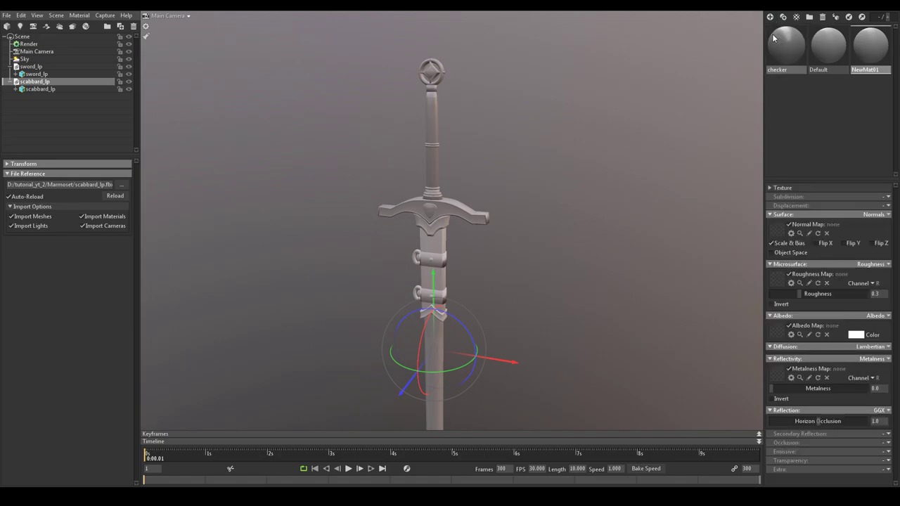
click(777, 228)
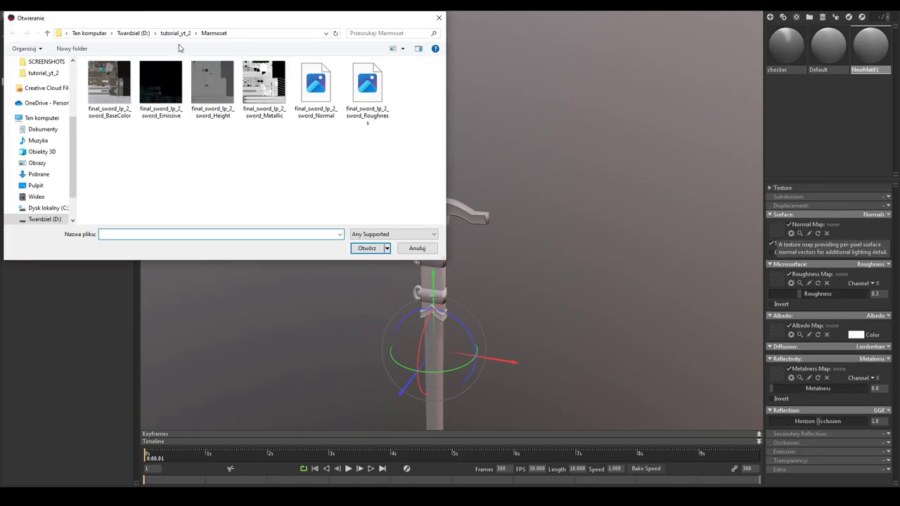
double_click(316, 83)
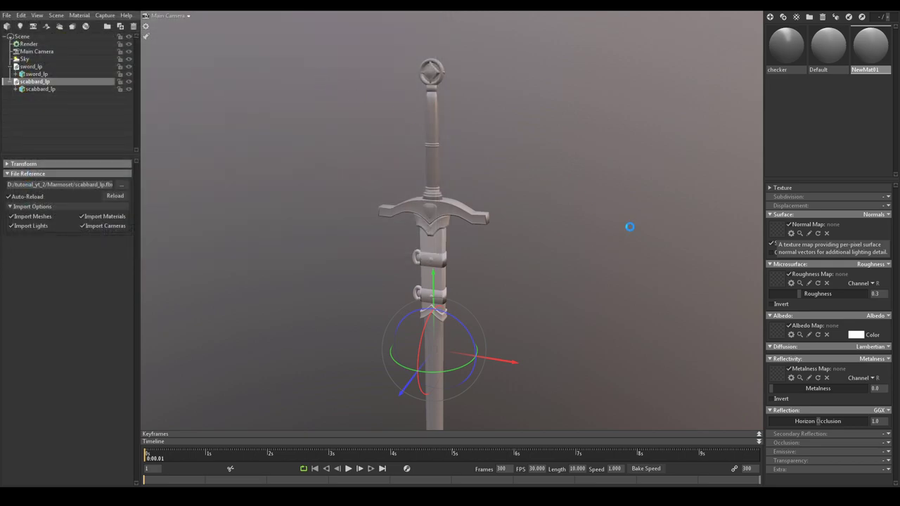
click(777, 281)
double_click(367, 83)
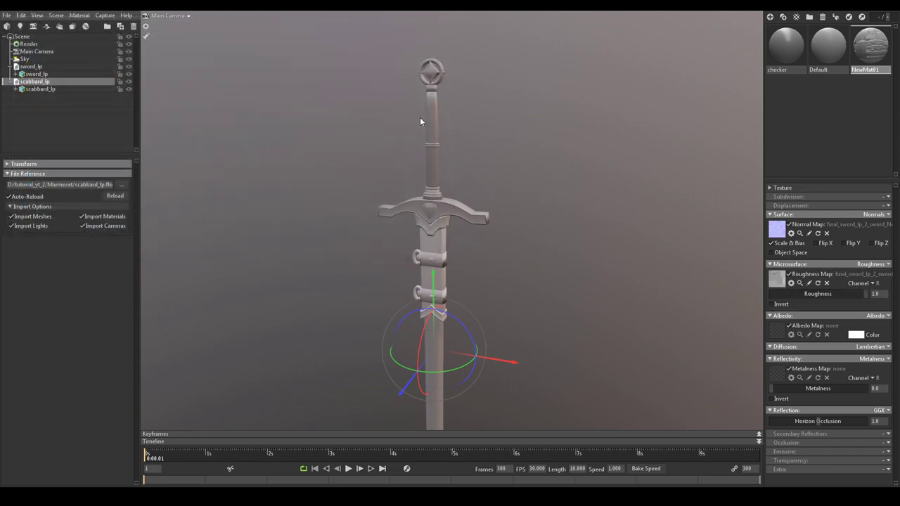
Step: Load the BaseColor texture as the material's albedo map and the Metallic texture as its metalness map
click(777, 330)
double_click(100, 105)
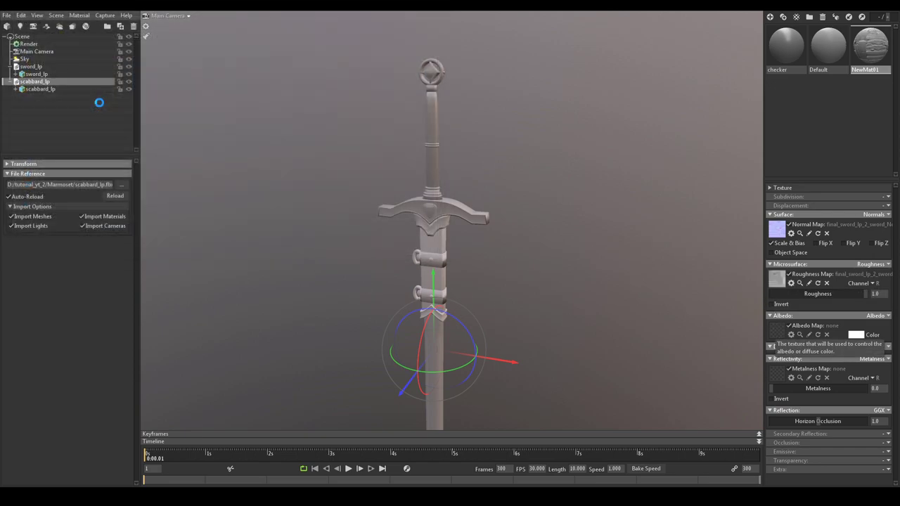
click(776, 372)
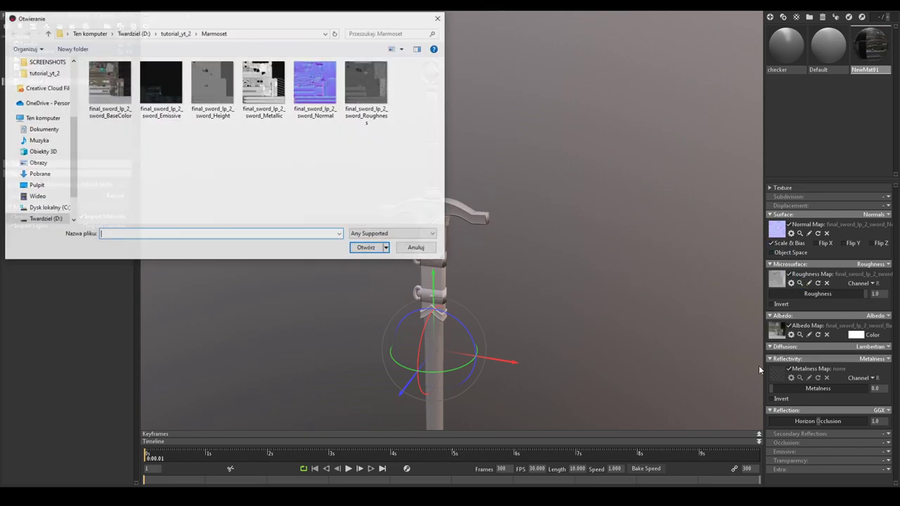
double_click(262, 102)
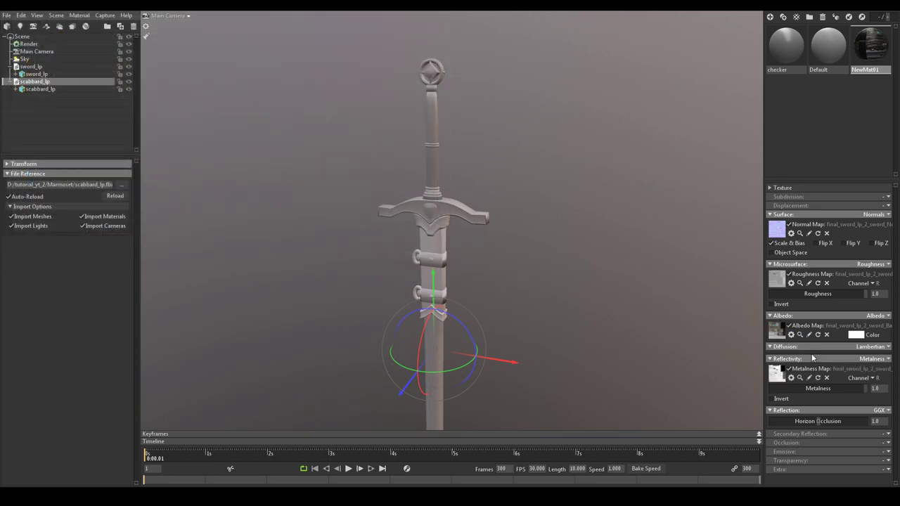
Step: Set the material's emissive type to Emissive and load the final_sword_lp_2_sword_Emissive texture as its map
click(888, 453)
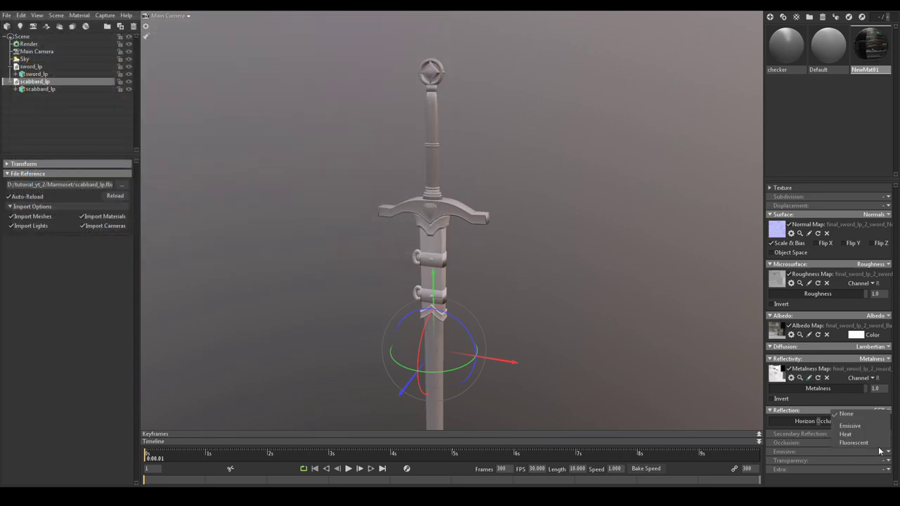
click(859, 429)
scroll(782, 450, down, 1)
click(777, 448)
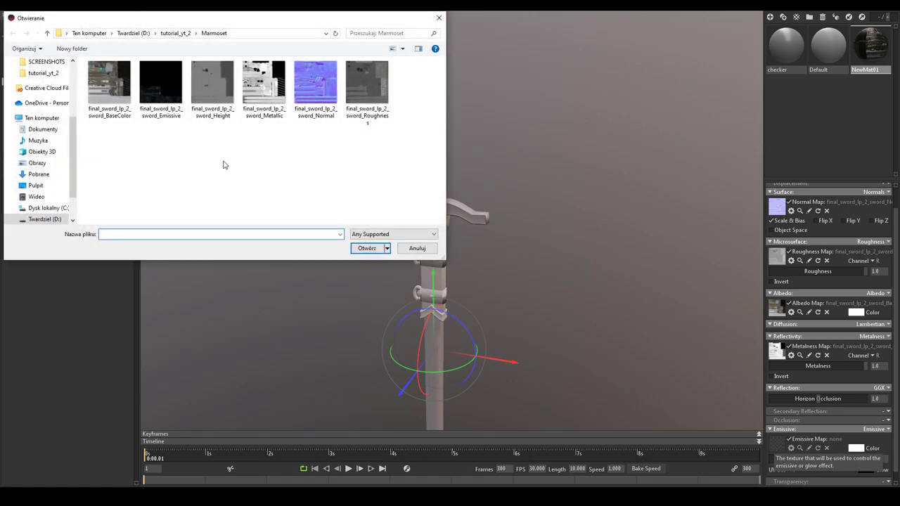
double_click(161, 87)
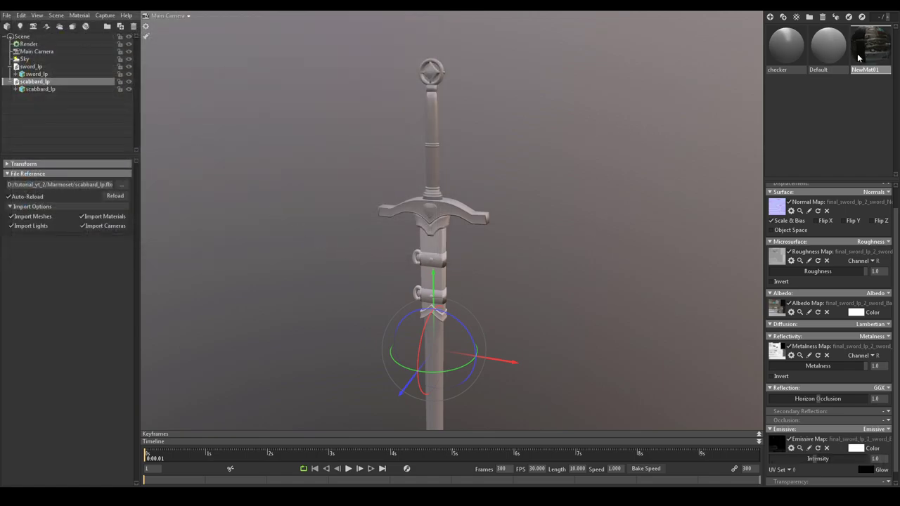
Step: Apply the new material to the sword and the scabbard, and enable Flip Y for its normal map
drag(858, 57, 432, 145)
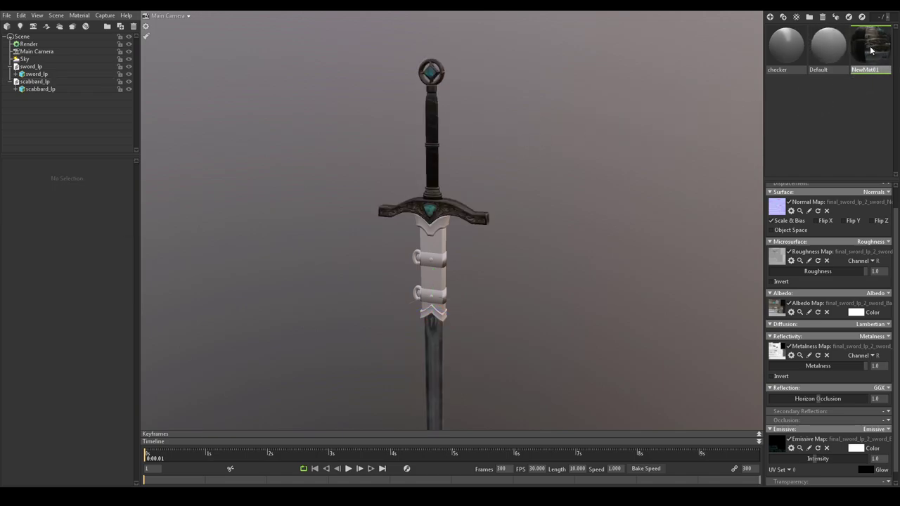
drag(870, 50, 431, 255)
scroll(485, 260, up, 5)
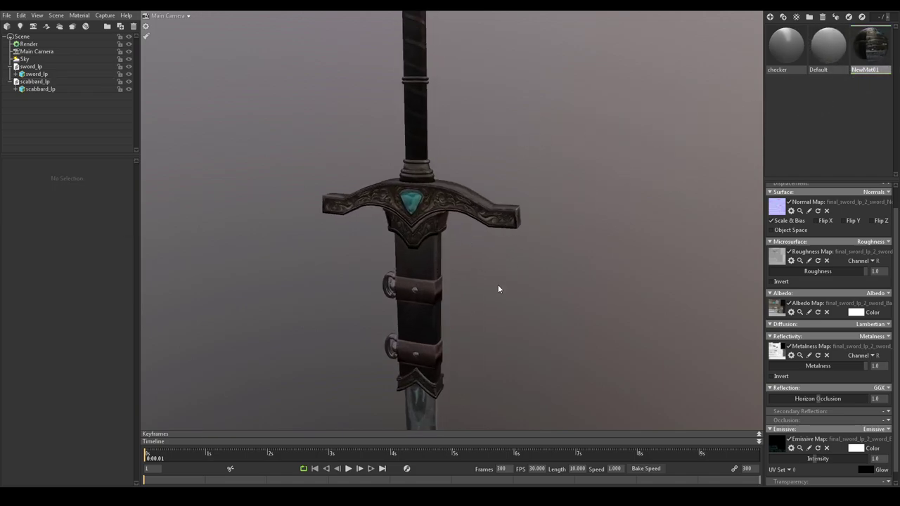
drag(498, 289, 486, 268)
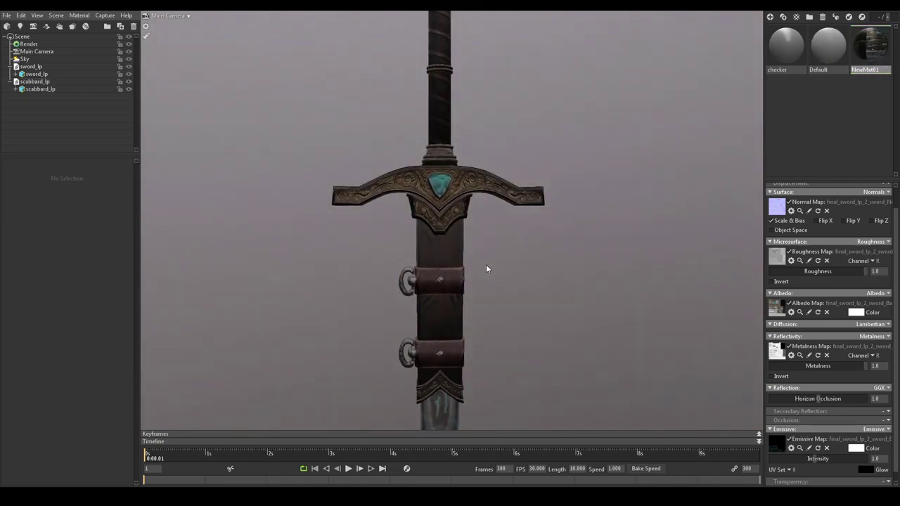
click(847, 221)
Step: Change the sky light to the Canada Glacier preset
mouse_move(587, 258)
mouse_down()
mouse_move(513, 305)
mouse_move(581, 221)
mouse_move(537, 247)
mouse_move(616, 199)
mouse_move(542, 197)
mouse_move(583, 147)
mouse_move(495, 155)
mouse_move(569, 192)
mouse_move(537, 298)
mouse_move(610, 285)
mouse_move(577, 259)
mouse_move(530, 255)
mouse_move(546, 227)
mouse_move(534, 251)
mouse_up()
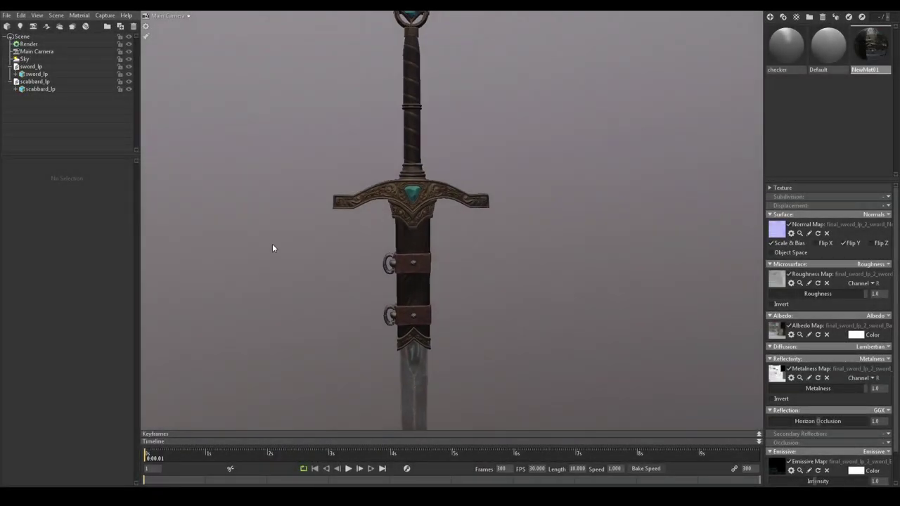
click(57, 60)
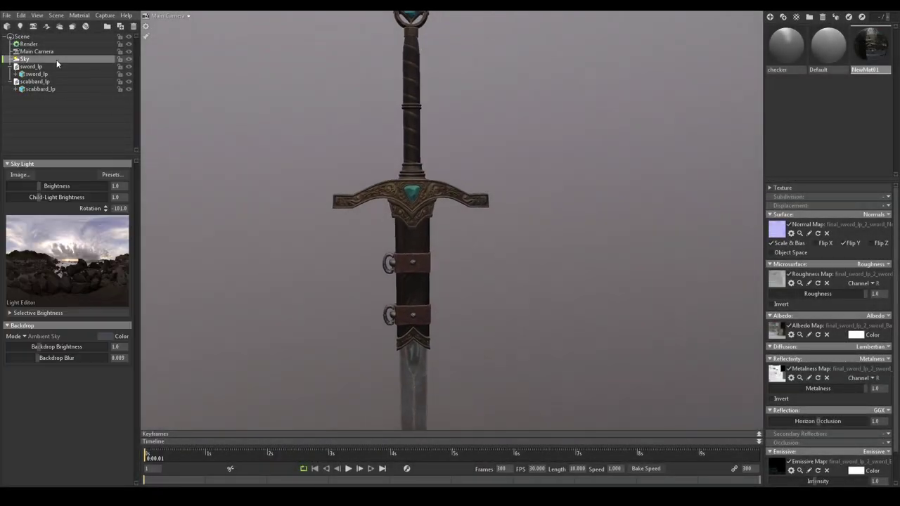
click(43, 174)
click(417, 247)
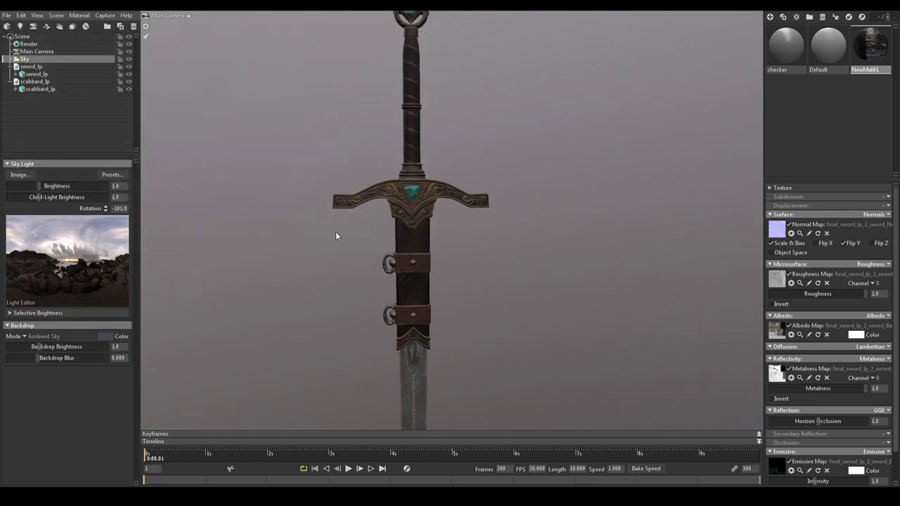
click(121, 174)
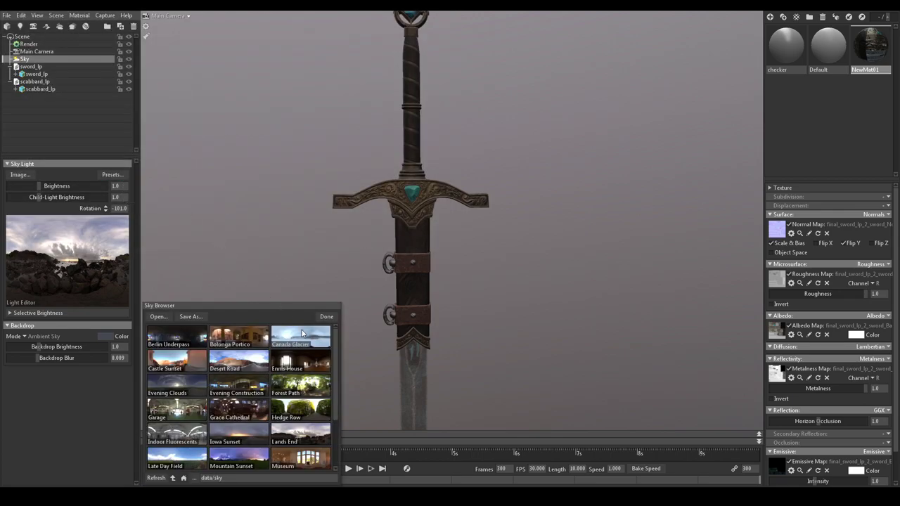
click(302, 333)
click(326, 318)
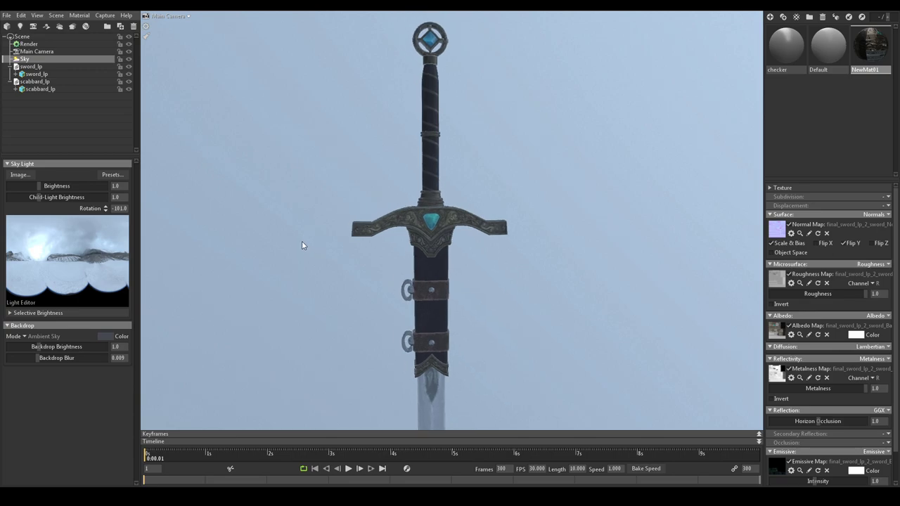
Step: Lower the sky's backdrop brightness to 0.008
middle_drag(292, 221, 299, 220)
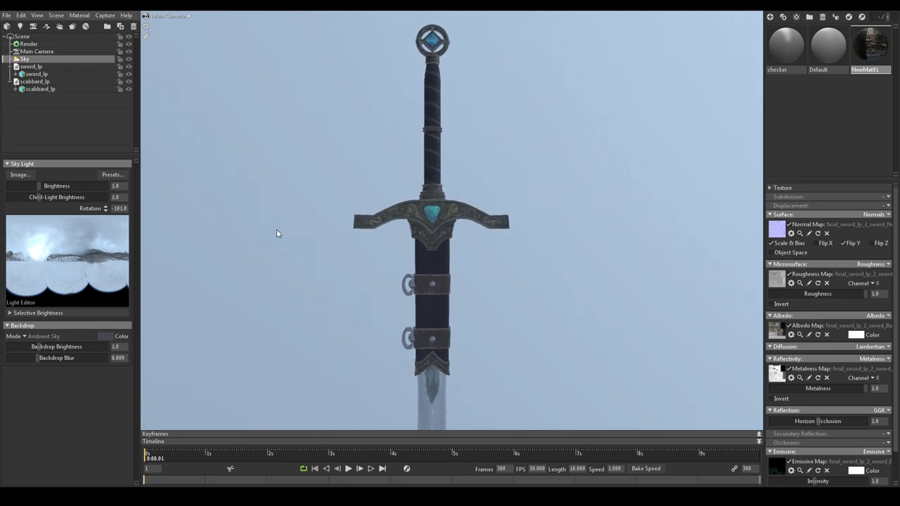
drag(39, 346, 17, 346)
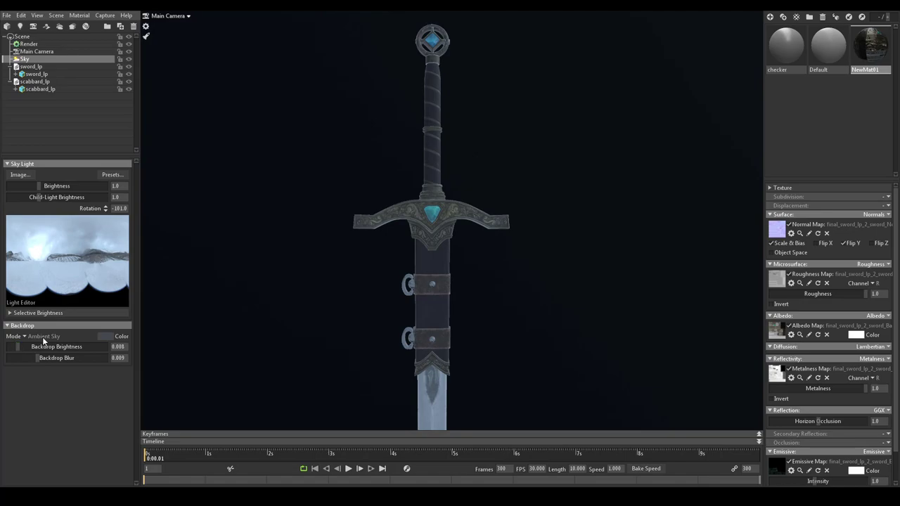
mouse_move(303, 264)
mouse_down()
mouse_move(245, 268)
mouse_move(296, 267)
mouse_up()
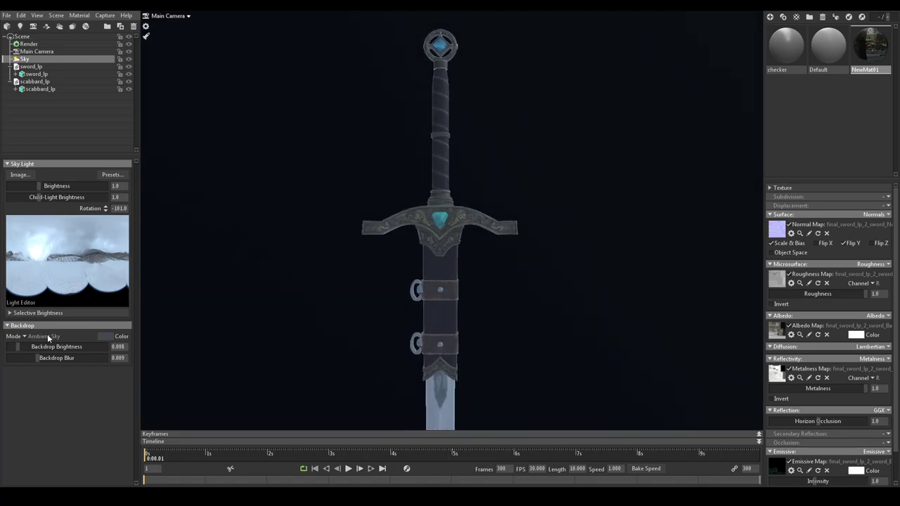
Step: Set the sky's backdrop brightness to 0.017 and lower the sky light's brightness to about 0.056
drag(17, 347, 19, 349)
mouse_move(330, 249)
mouse_down()
mouse_move(347, 251)
mouse_move(338, 257)
mouse_up()
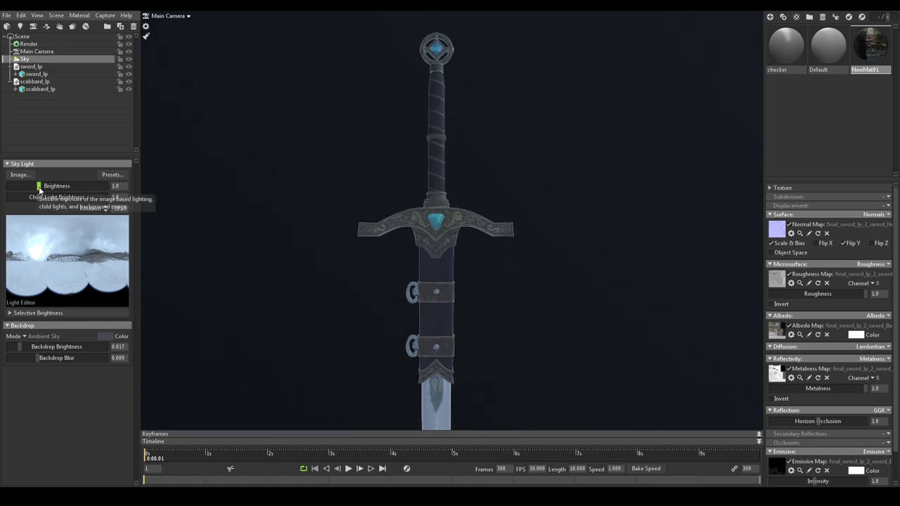
drag(40, 186, 23, 186)
drag(261, 215, 258, 194)
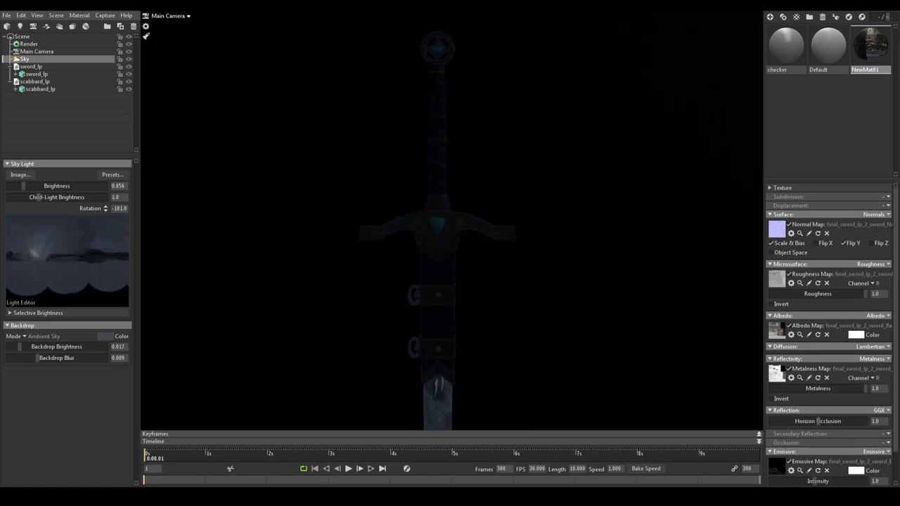
click(308, 219)
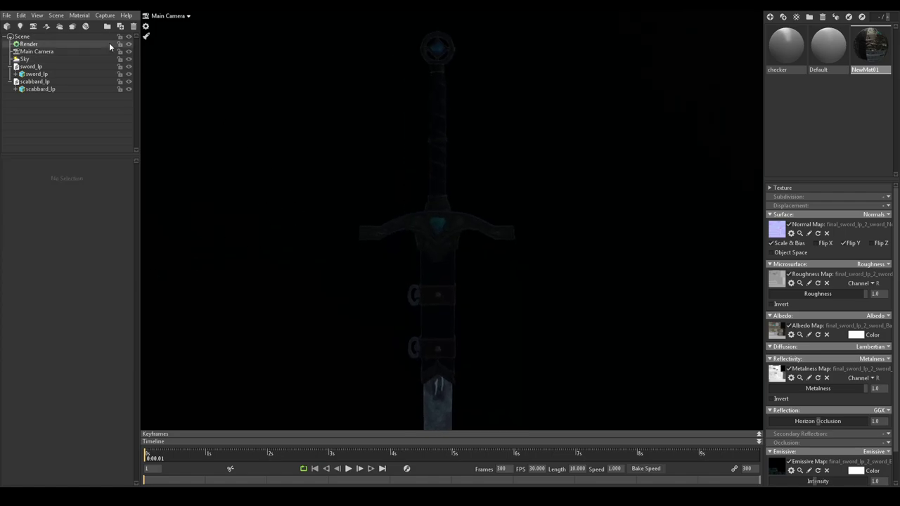
Step: Add an omni light and move it in front of the sword, to the left of the crossguard
click(32, 26)
click(21, 184)
click(45, 203)
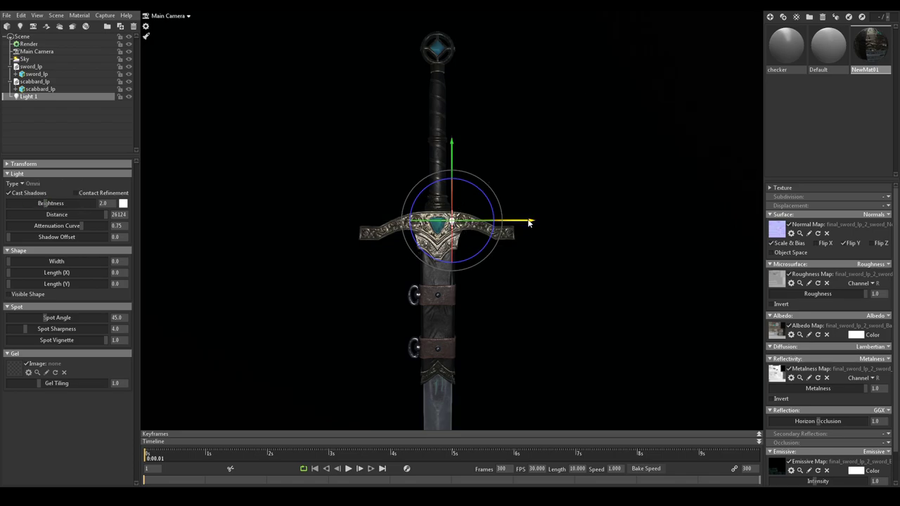
drag(428, 147, 563, 193)
scroll(563, 193, up, 3)
middle_drag(563, 193, 519, 230)
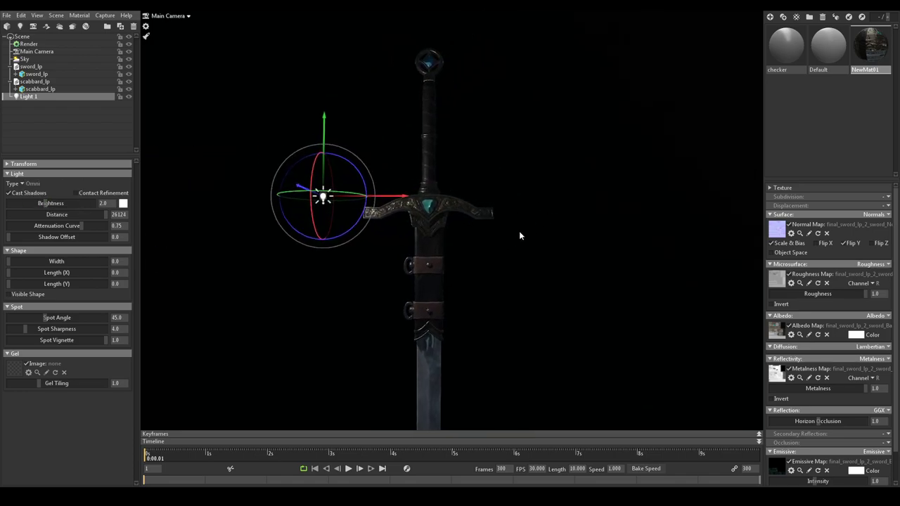
mouse_move(389, 198)
mouse_down()
mouse_move(428, 199)
mouse_move(393, 199)
mouse_up()
scroll(421, 211, up, 2)
middle_drag(442, 216, 438, 235)
Step: Set the new light's brightness to about 6.409 and its distance to 10000
mouse_move(47, 204)
mouse_down()
mouse_move(90, 204)
mouse_move(55, 204)
mouse_up()
drag(106, 215, 103, 215)
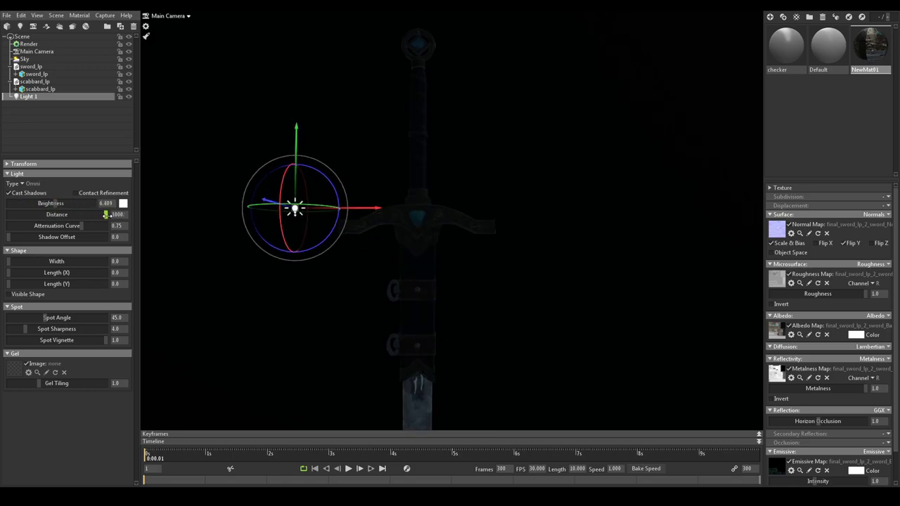
scroll(118, 215, up, 5)
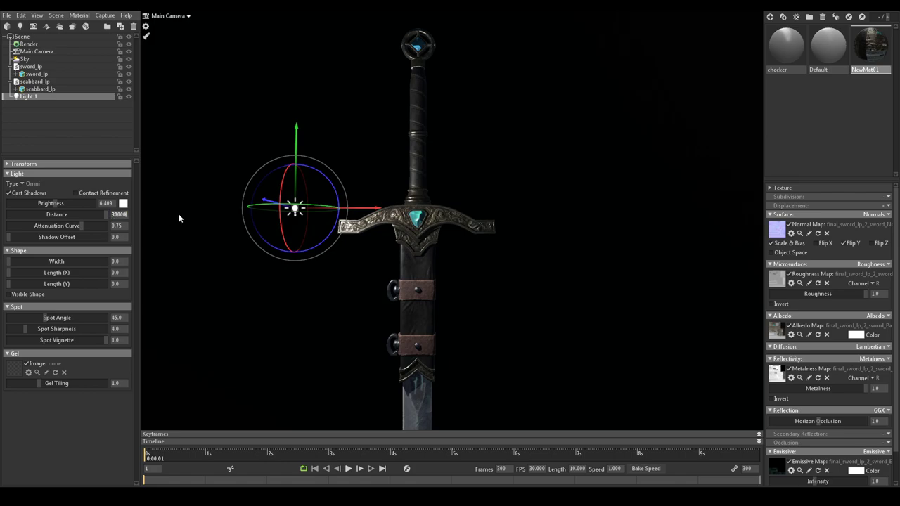
click(119, 215)
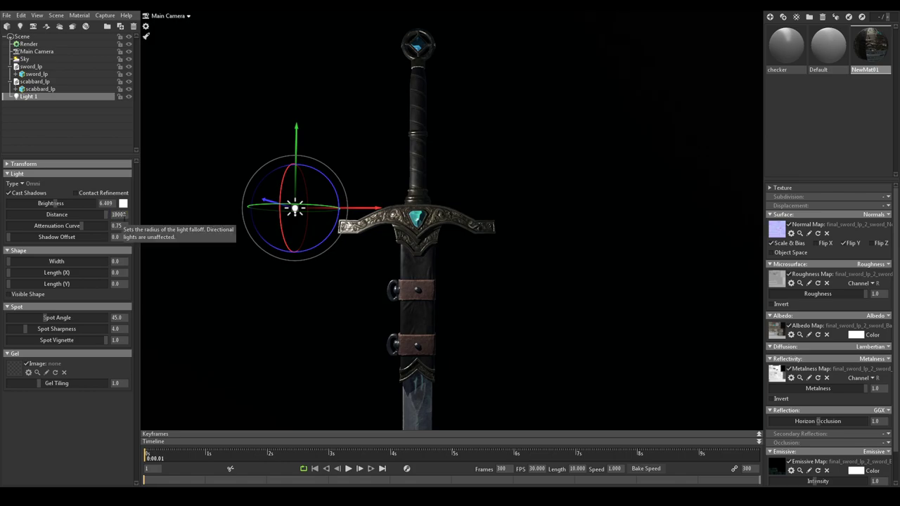
key(Return)
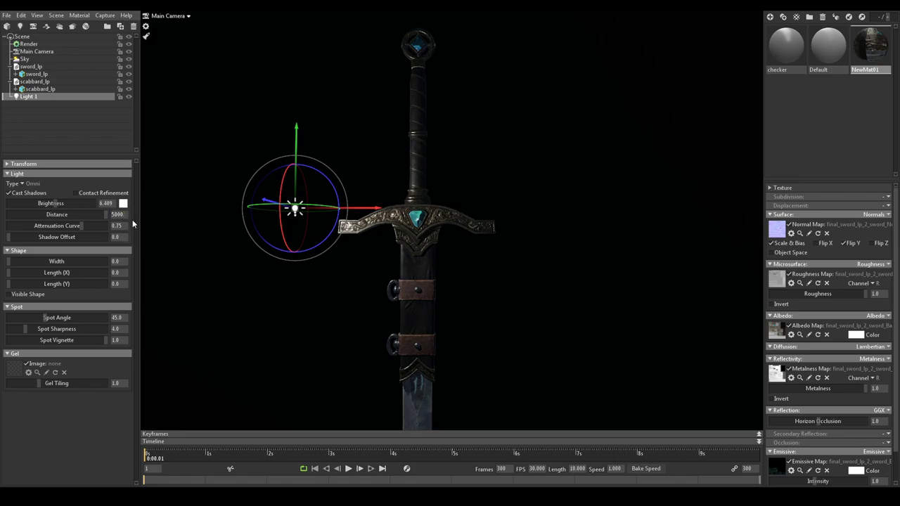
key(BackSpace)
text(20)
click(200, 204)
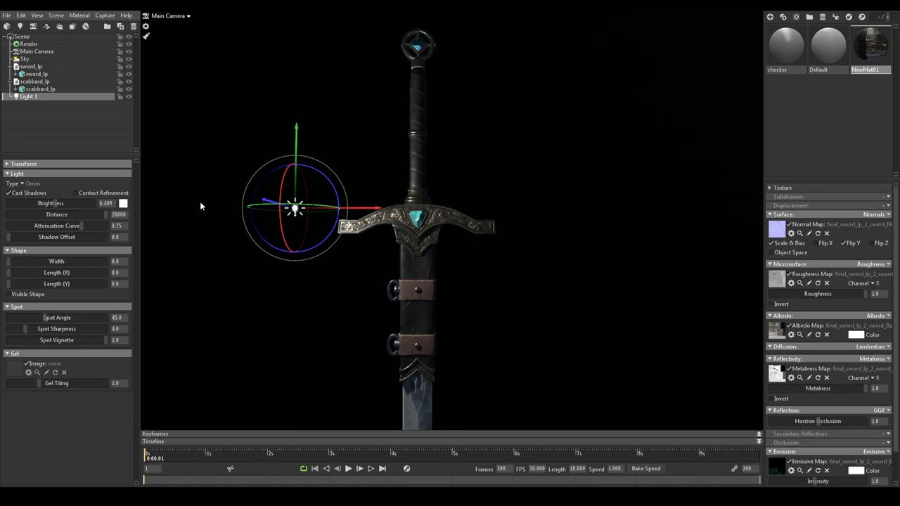
key(Return)
Step: Tint the light a warm peach colour, about ffcea3
click(123, 203)
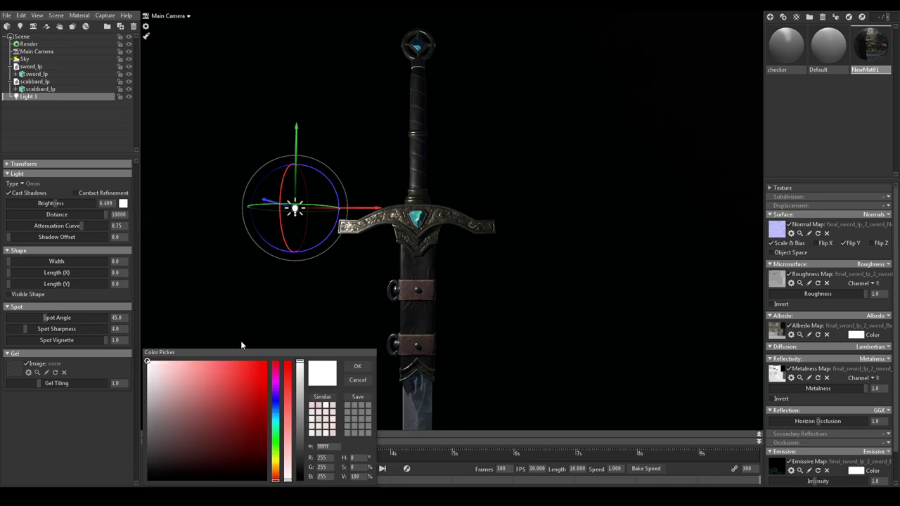
drag(248, 352, 230, 293)
click(253, 412)
click(163, 303)
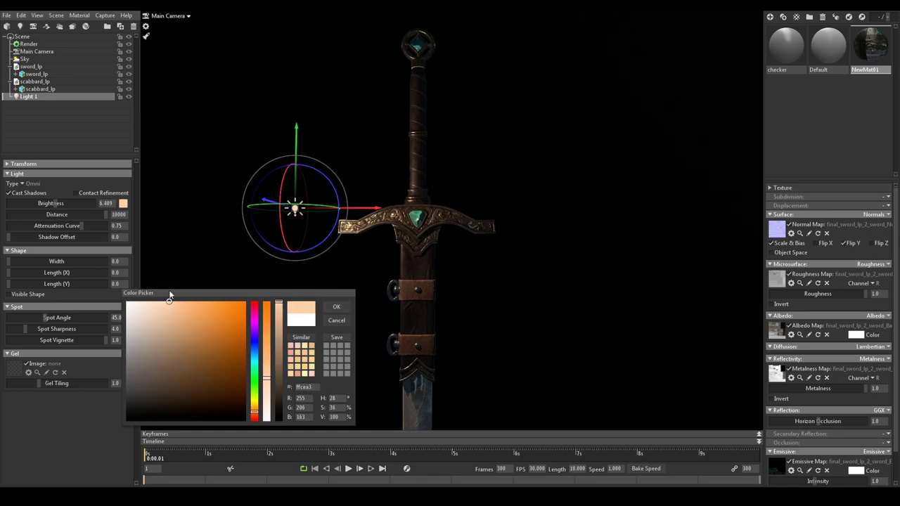
click(332, 308)
Step: Move the warm light up and outward, to the upper left of the sword near pommel height
drag(297, 133, 313, 55)
drag(370, 127, 323, 128)
drag(253, 79, 254, 45)
mouse_move(330, 93)
mouse_down()
mouse_move(348, 93)
mouse_move(339, 92)
mouse_up()
drag(222, 64, 208, 52)
Step: Duplicate the warm light down to the left of the blade and set the copy's distance to 5000
drag(250, 26, 244, 385)
key(ctrl+z)
key(ctrl+d)
text(5)
key(Return)
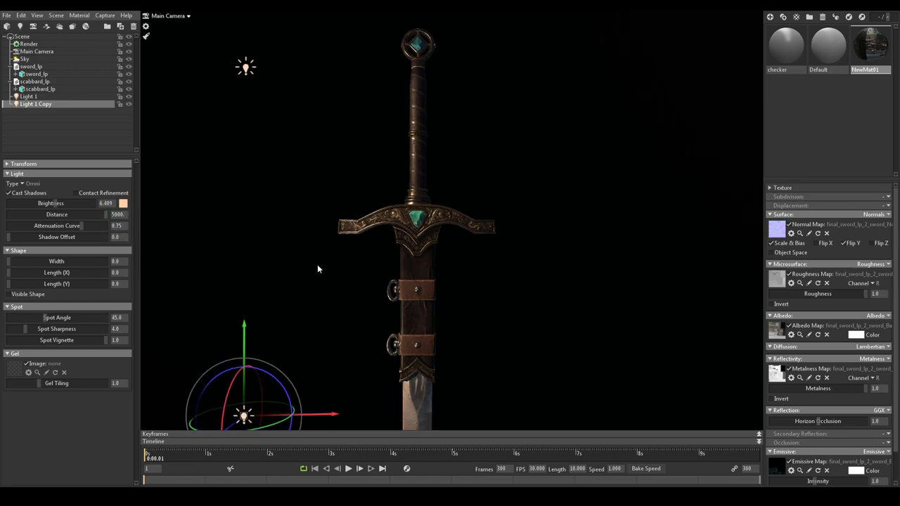
Step: Duplicate the lower warm light to the right of the handle and tint the copy a pale cyan
key(ctrl+d)
drag(244, 415, 580, 191)
click(123, 203)
click(254, 364)
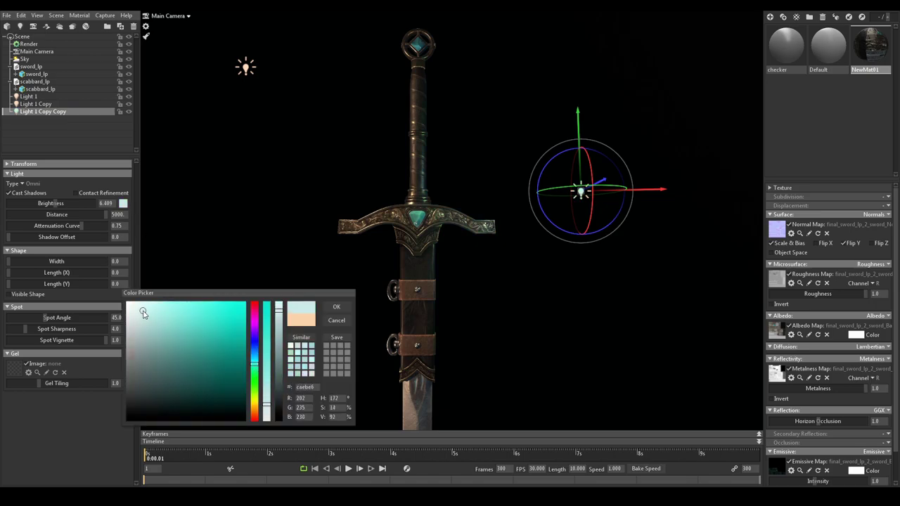
click(336, 306)
mouse_move(52, 203)
mouse_down()
mouse_move(19, 203)
mouse_move(50, 204)
mouse_up()
Step: Duplicate the upper warm light down beside the handle, just above the crossguard, and set the copy's brightness to about 1.521
click(39, 104)
click(31, 96)
scroll(256, 38, up, 1)
scroll(256, 35, down, 2)
key(ctrl+d)
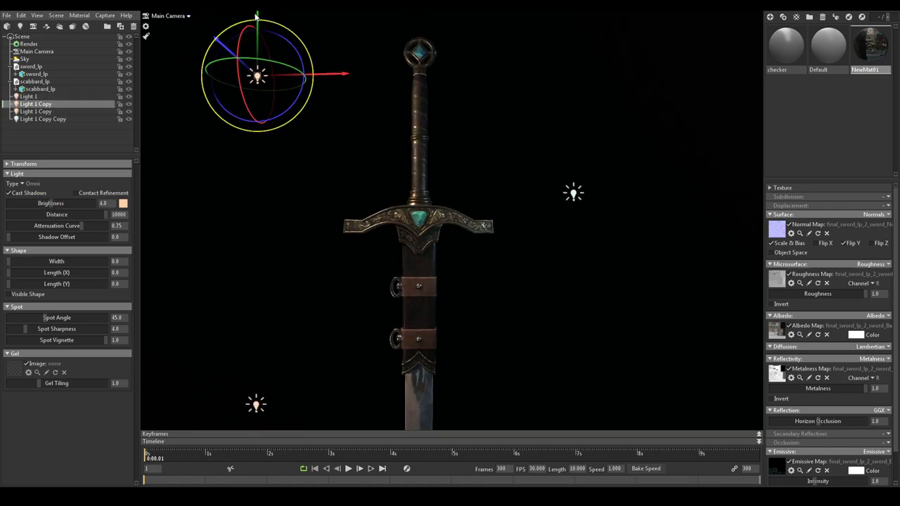
drag(258, 18, 294, 173)
key(ctrl+z)
drag(51, 203, 21, 203)
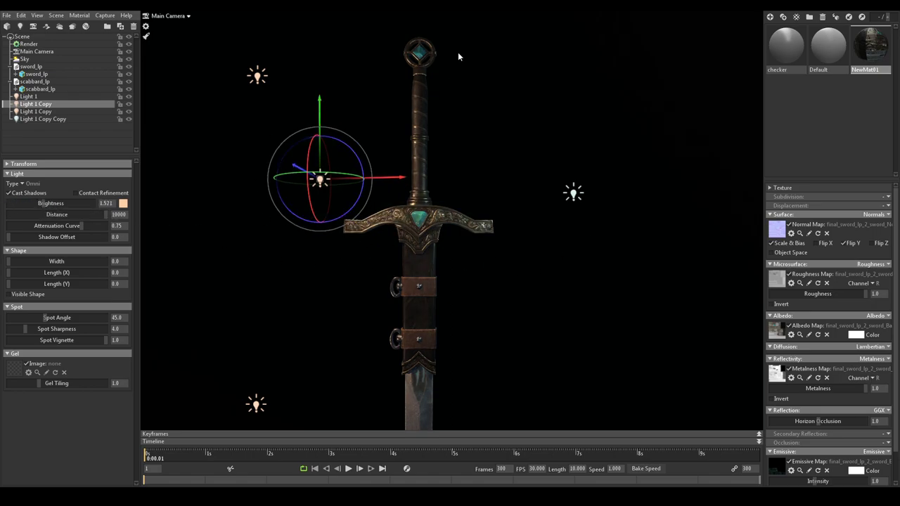
Step: Set the brightness of the pale cyan light right of the handle to about 4.704
click(44, 97)
click(45, 104)
click(575, 194)
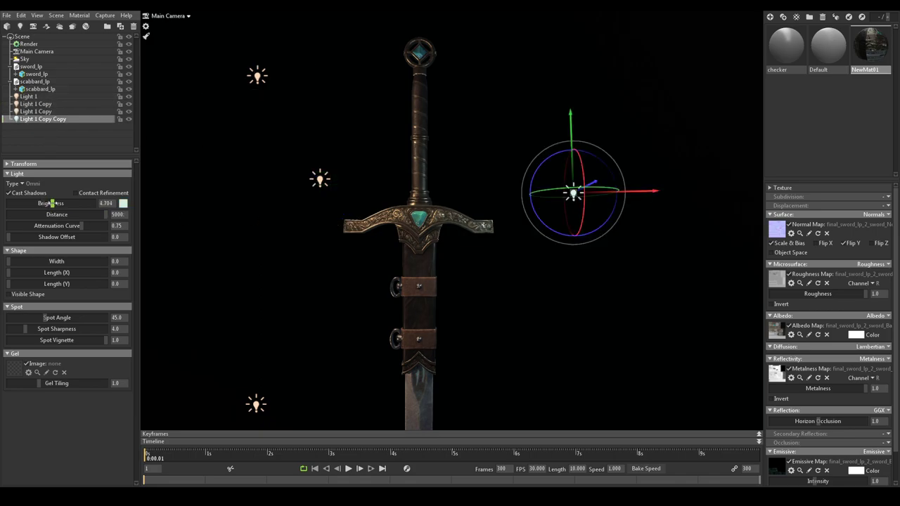
Step: Duplicate the warm light beside the handle, place the copy behind the sword, and set its brightness to about 27.69
click(43, 104)
scroll(244, 204, up, 1)
scroll(244, 203, down, 2)
shift+drag(303, 169, 398, 207)
drag(474, 218, 502, 217)
drag(425, 151, 425, 116)
drag(562, 151, 444, 155)
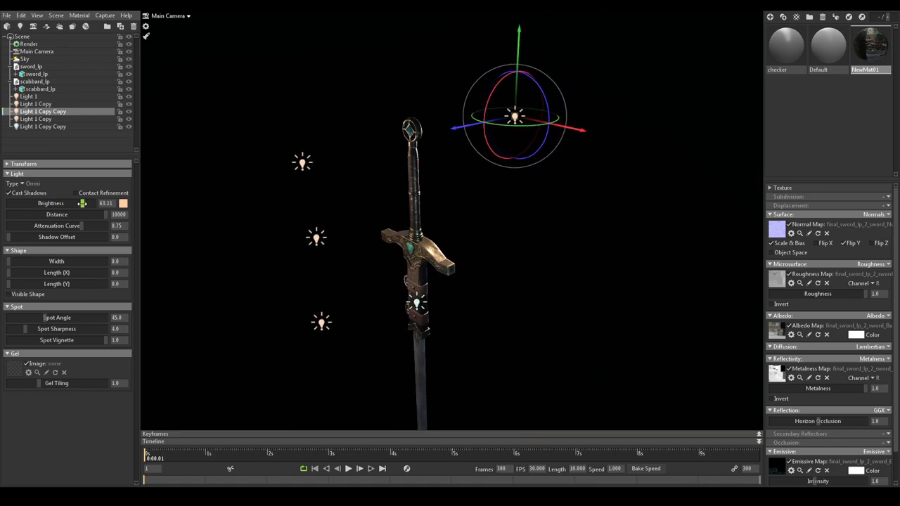
drag(80, 204, 76, 204)
drag(408, 204, 485, 180)
click(281, 184)
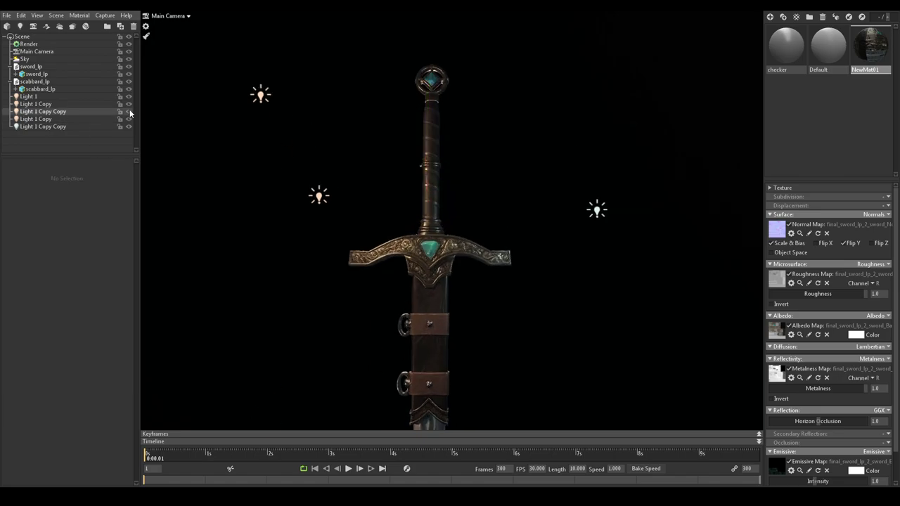
Step: Change the rear warm light's type to Spot and set its spot angle to about 72
click(69, 112)
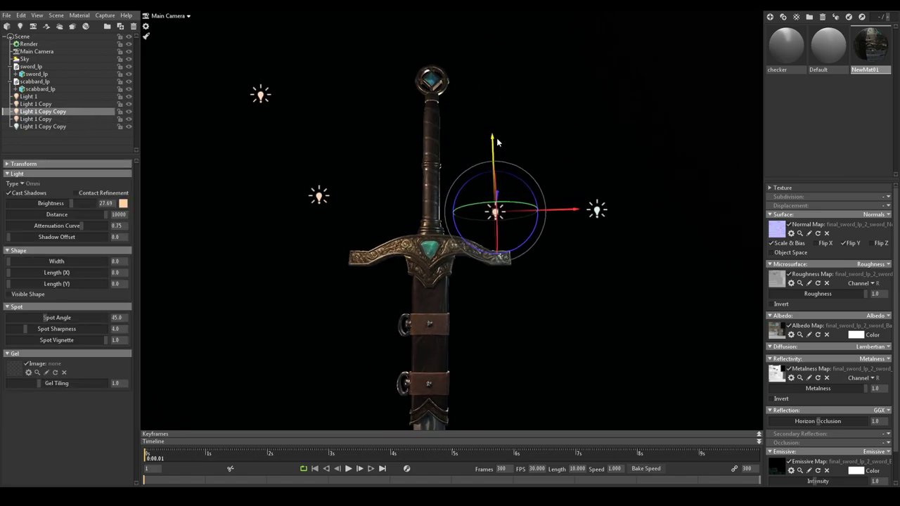
drag(496, 142, 654, 144)
click(31, 183)
click(34, 194)
alt+drag(664, 186, 498, 190)
scroll(499, 190, down, 4)
drag(611, 188, 305, 212)
scroll(365, 210, up, 3)
drag(46, 318, 63, 330)
Step: Rotate and position the warm spot light behind the sword's upper right so its cone covers the sword
drag(377, 223, 143, 317)
drag(380, 342, 420, 353)
drag(485, 320, 549, 308)
drag(514, 381, 519, 357)
drag(345, 211, 477, 150)
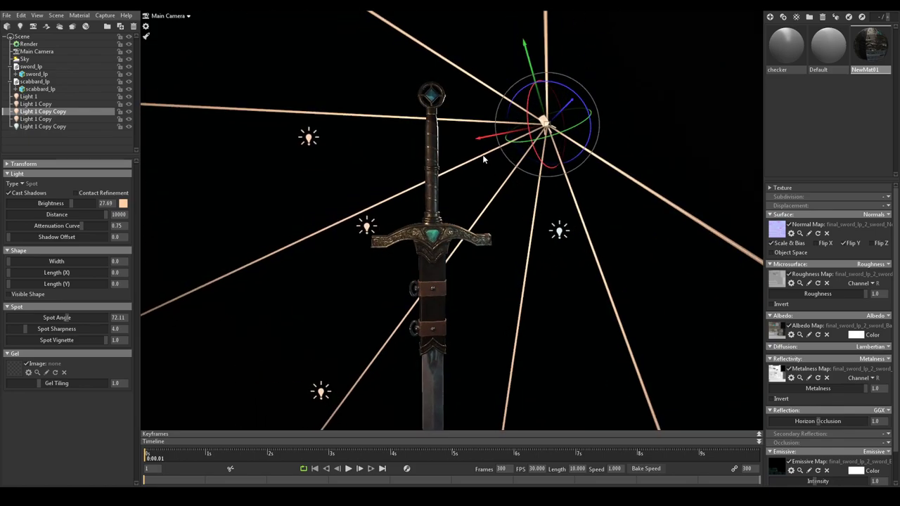
Step: Reduce the rear warm spot light's brightness to about 2.1
scroll(450, 194, up, 10)
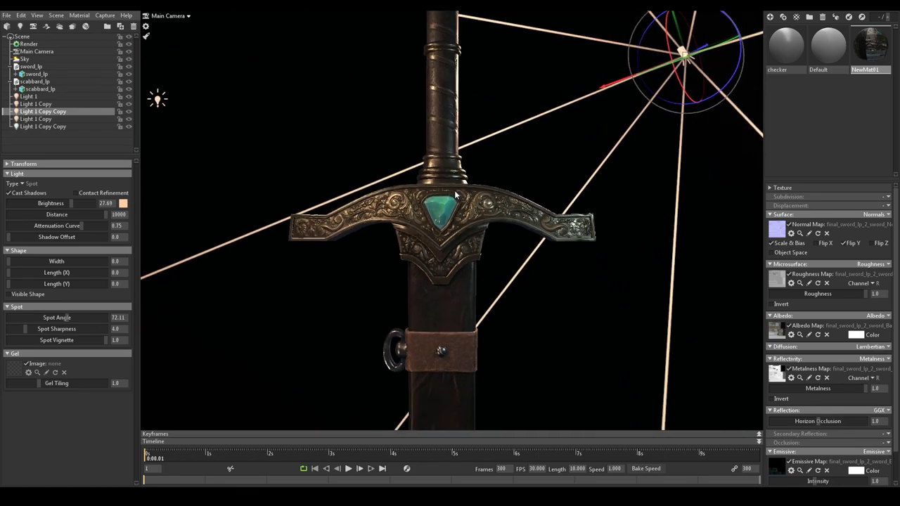
click(522, 171)
scroll(523, 172, down, 5)
middle_drag(507, 139, 507, 162)
drag(506, 162, 495, 153)
middle_drag(494, 154, 480, 120)
drag(479, 114, 514, 211)
click(675, 92)
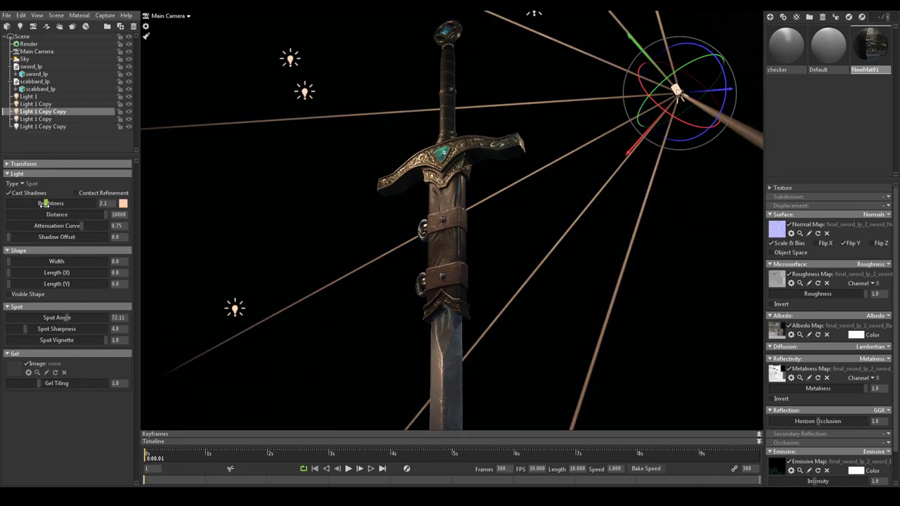
drag(43, 206, 46, 213)
drag(460, 161, 528, 217)
Step: Duplicate the pale cyan light and move the copy behind the sword, to the upper left of the crossguard
click(580, 243)
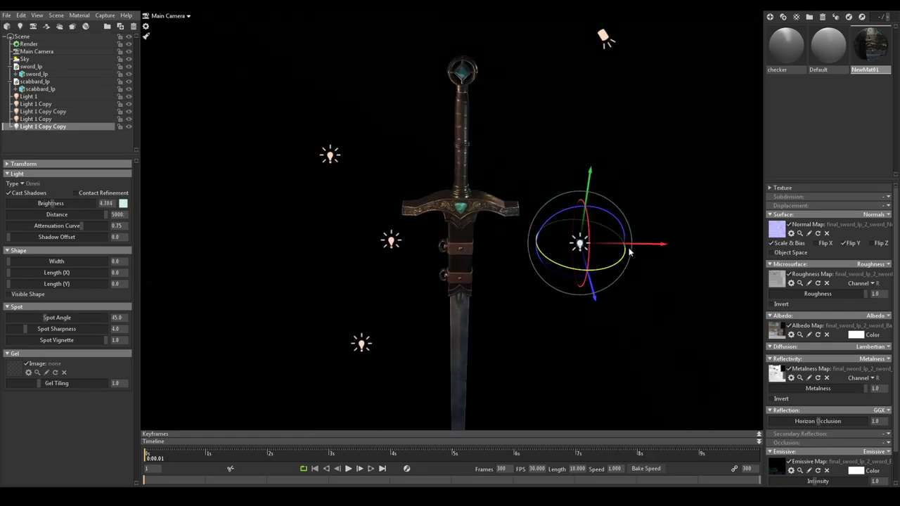
key(ctrl+d)
drag(631, 251, 442, 239)
drag(384, 169, 413, 53)
drag(565, 137, 573, 81)
scroll(562, 99, up, 3)
drag(474, 169, 478, 170)
drag(406, 87, 405, 11)
drag(480, 90, 475, 176)
Step: Change the copied cyan light's type to Spot, widen its spot angle, and aim it at the sword
click(41, 194)
drag(301, 175, 394, 179)
drag(45, 318, 78, 318)
drag(449, 281, 305, 188)
drag(408, 149, 420, 166)
click(582, 242)
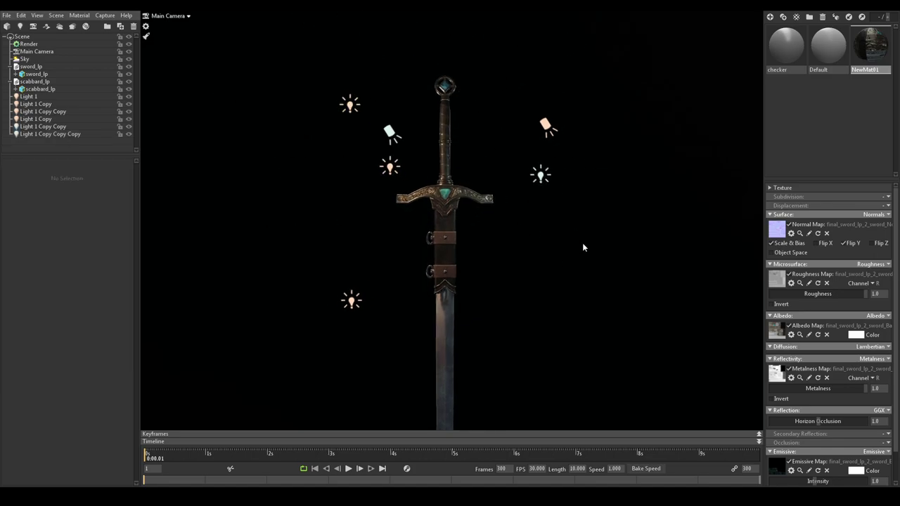
Step: Examine the lighting on the sword's handle, scabbard and blade from several angles
right_drag(582, 243, 501, 205)
middle_drag(502, 205, 522, 297)
drag(523, 298, 508, 298)
middle_drag(533, 297, 578, 170)
right_drag(579, 170, 562, 138)
middle_drag(561, 138, 557, 228)
drag(556, 228, 532, 233)
right_drag(533, 232, 543, 243)
drag(543, 246, 562, 135)
click(499, 200)
drag(567, 195, 514, 167)
Step: Hide the scabbard_lp mesh to expose the blade's runes
click(128, 89)
right_drag(552, 236, 490, 219)
drag(490, 220, 484, 222)
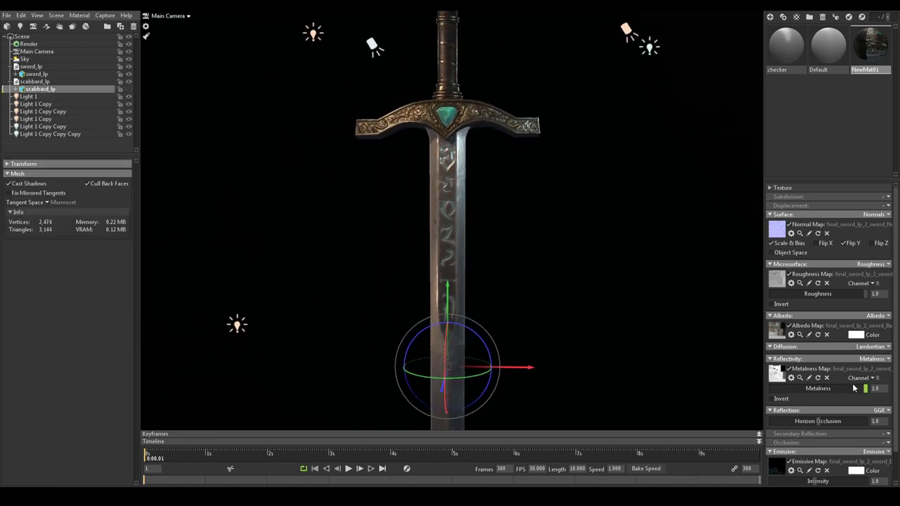
Step: Set the material's emissive intensity to 3.0
scroll(852, 383, down, 2)
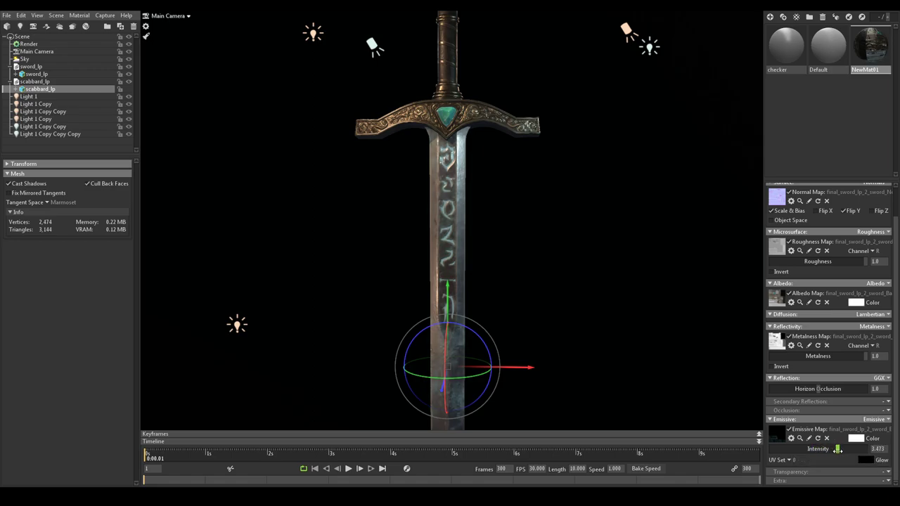
text(3)
click(600, 289)
drag(600, 290, 517, 174)
scroll(583, 281, down, 4)
click(517, 173)
key(ctrl+d)
drag(515, 91, 519, 290)
scroll(549, 237, down, 3)
key(Delete)
Step: Duplicate the cyan spot light and move the copy down to the right of the lower blade
click(416, 146)
drag(426, 79, 573, 364)
drag(582, 416, 601, 429)
Step: Set the lower spot light's angle to 120 and brightness to about 1.521, and adjust its position and aim beside the blade
drag(78, 318, 118, 318)
drag(61, 204, 41, 204)
drag(551, 313, 532, 266)
drag(40, 204, 59, 204)
drag(547, 346, 556, 350)
drag(59, 203, 41, 202)
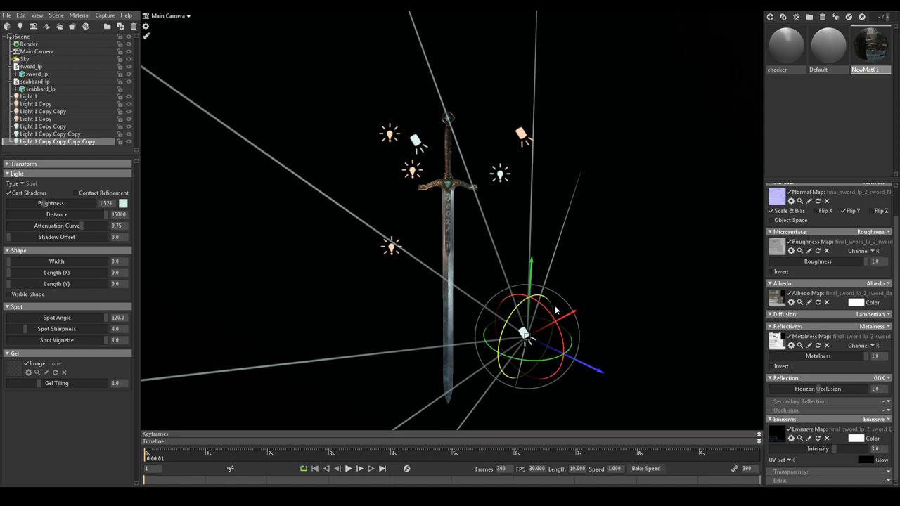
mouse_move(534, 269)
mouse_down()
mouse_move(534, 276)
mouse_move(535, 259)
mouse_move(533, 275)
mouse_up()
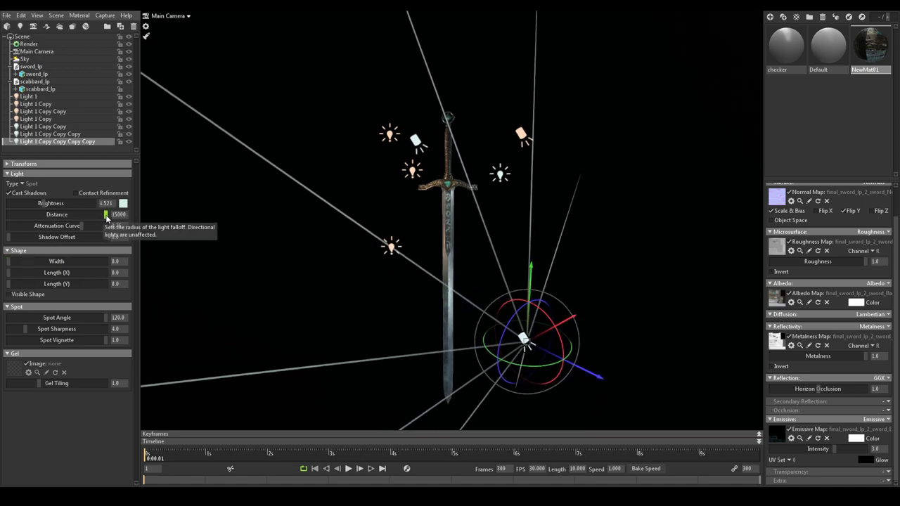
drag(106, 218, 127, 219)
click(495, 233)
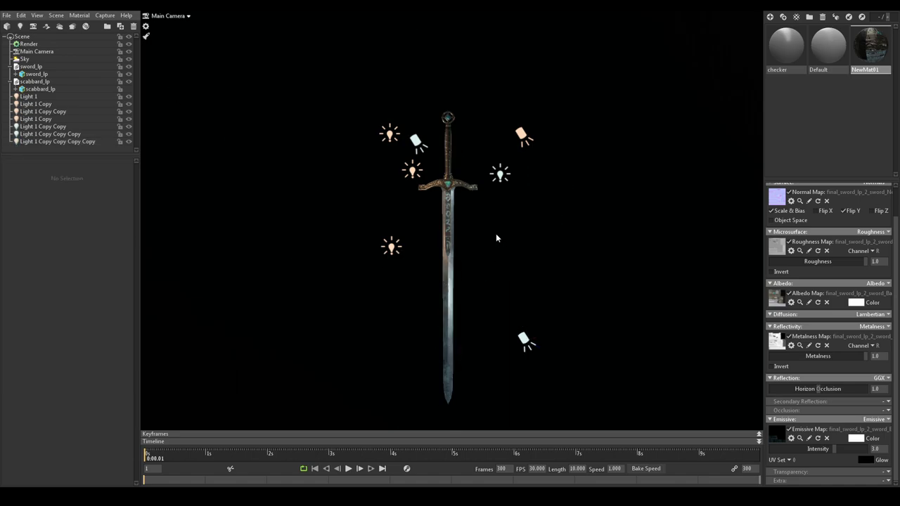
Step: Move the warm light beside the handle slightly closer to the sword
drag(495, 233, 424, 225)
click(397, 171)
drag(356, 125, 560, 270)
scroll(560, 266, up, 3)
click(130, 104)
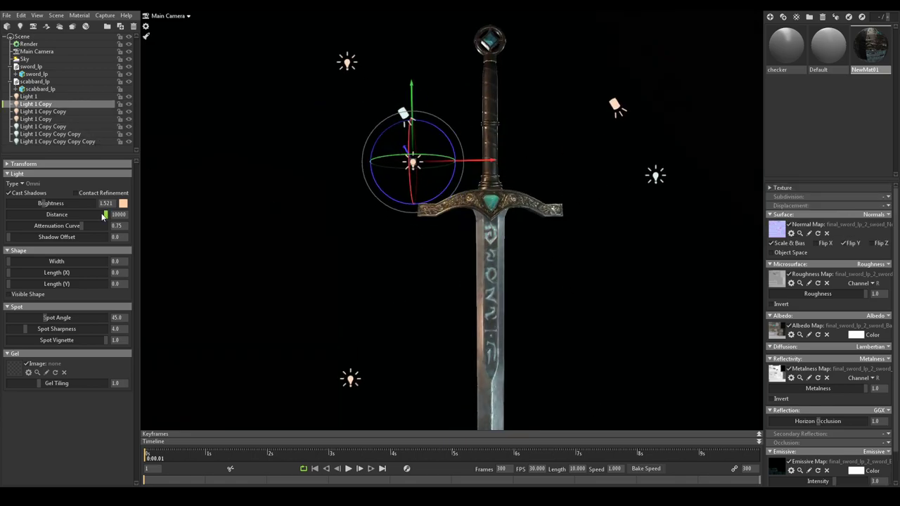
drag(489, 164, 513, 168)
drag(619, 257, 411, 202)
click(263, 272)
drag(197, 232, 223, 246)
key(ctrl+z)
Step: Reposition the upper warm light and lower its brightness
click(316, 90)
drag(380, 53, 362, 102)
mouse_move(246, 59)
mouse_down()
mouse_move(272, 76)
mouse_move(262, 60)
mouse_up()
drag(339, 83, 317, 112)
key(ctrl+z)
drag(50, 203, 44, 203)
drag(378, 181, 539, 295)
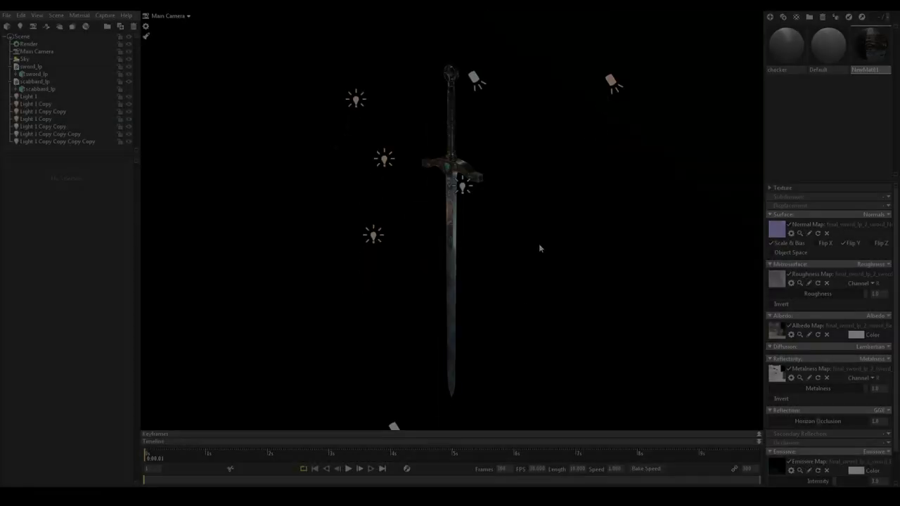
Step: Duplicate the main camera
click(35, 51)
key(ctrl+d)
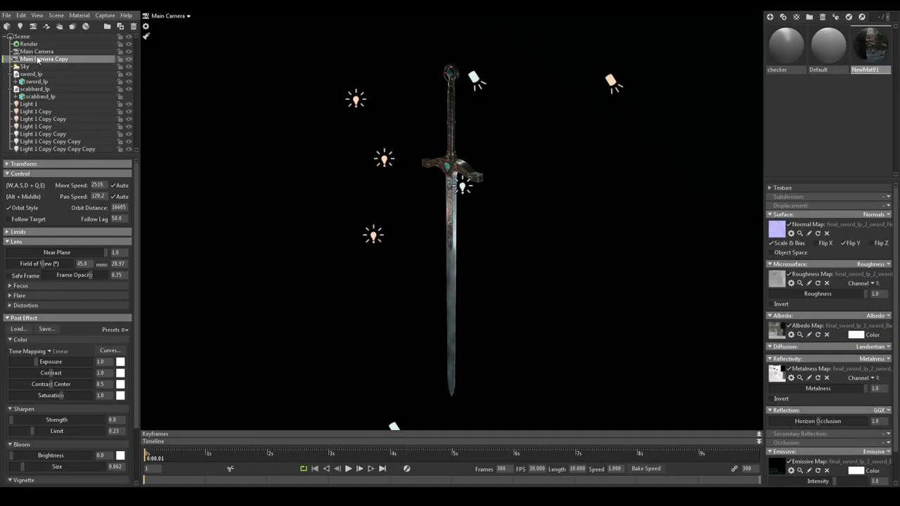
Step: Rename the duplicated main camera as camera_front
double_click(56, 60)
text(camera_front)
key(Return)
Step: Reset camera_front's Z position to 0, pull it back to about Z 5360, and raise it to about Y 3189
click(7, 164)
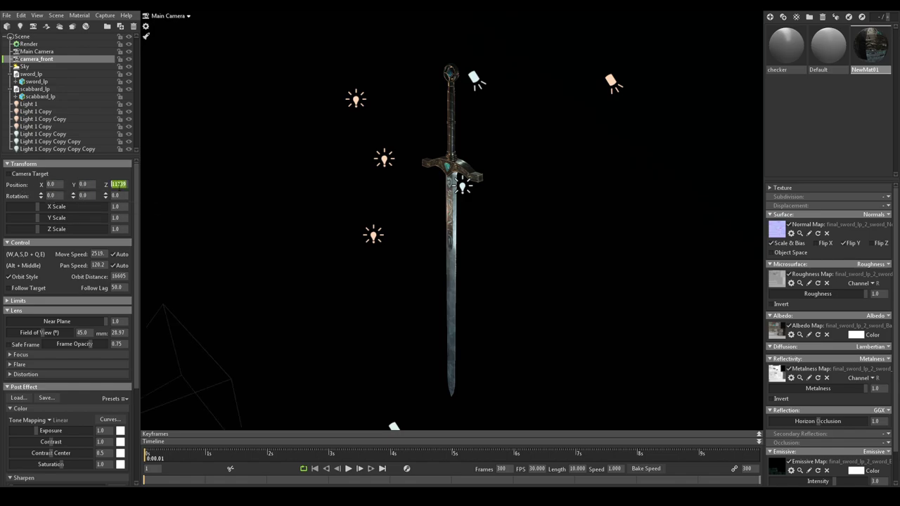
text(0)
key(Return)
drag(388, 291, 289, 308)
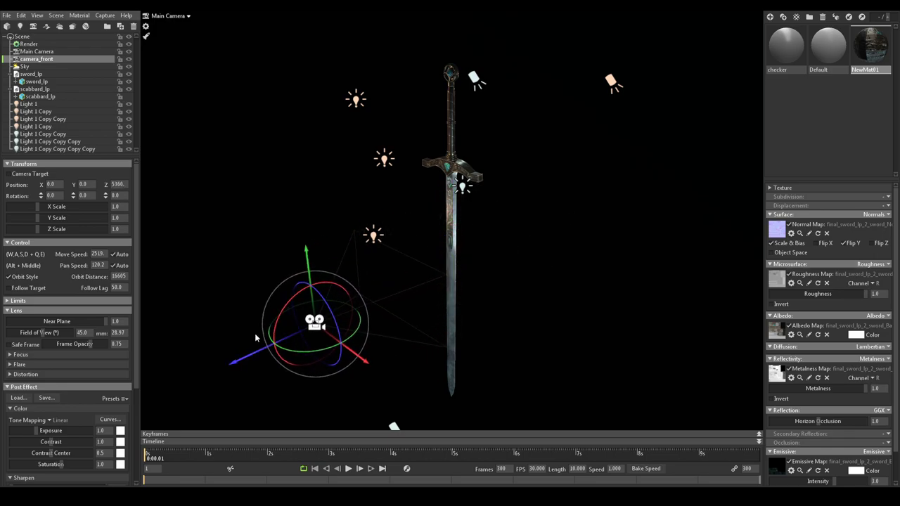
drag(307, 260, 287, 105)
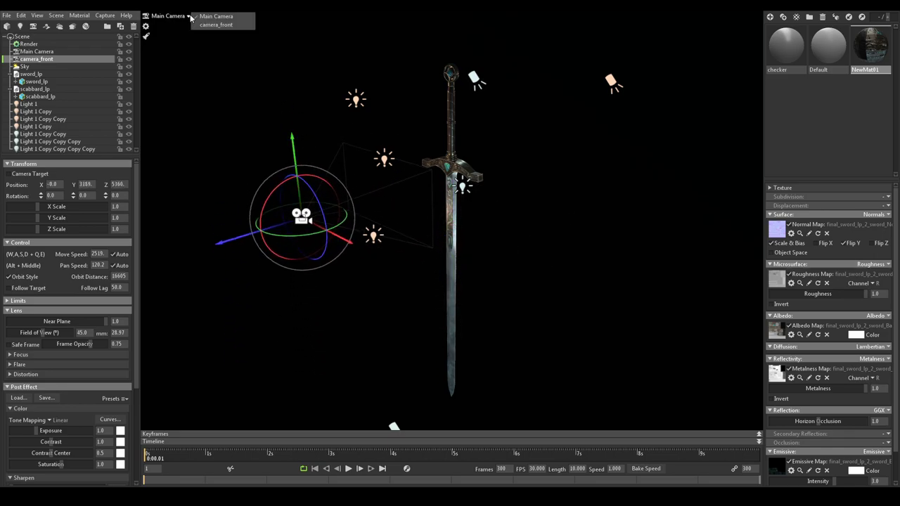
Step: Look through camera_front and frame the sword's crossguard, lower handle and upper blade
click(213, 26)
key(d)
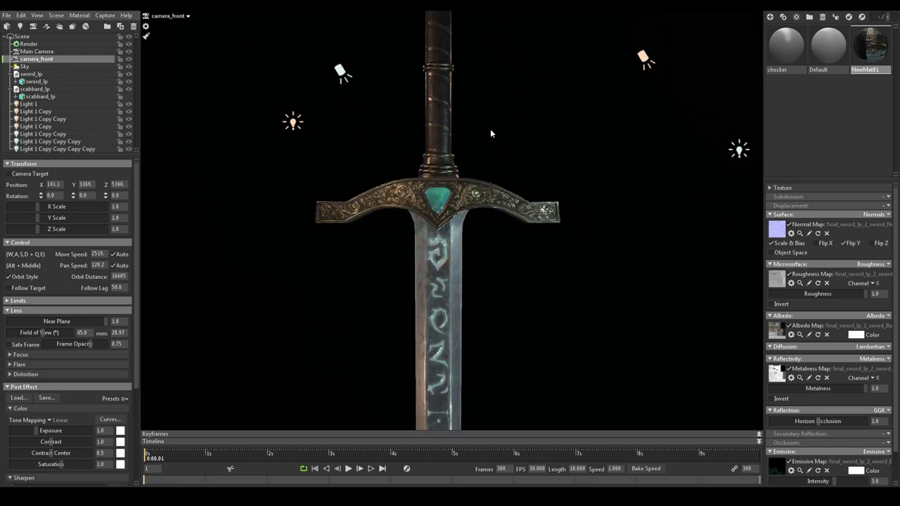
key(w)
key(s)
key(q)
key(e)
key(q)
key(q)
key(e)
key(e)
key(q)
key(e)
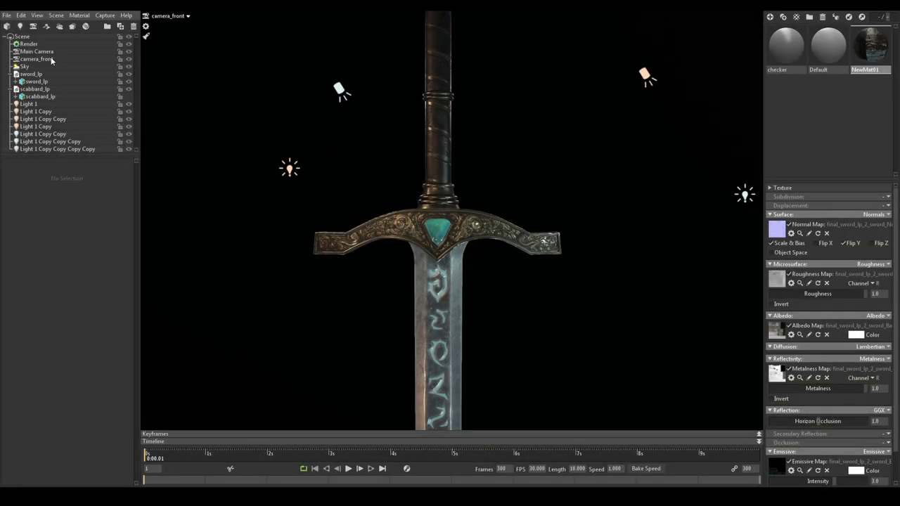
Step: Set camera_front's field of view to 25 degrees
click(36, 59)
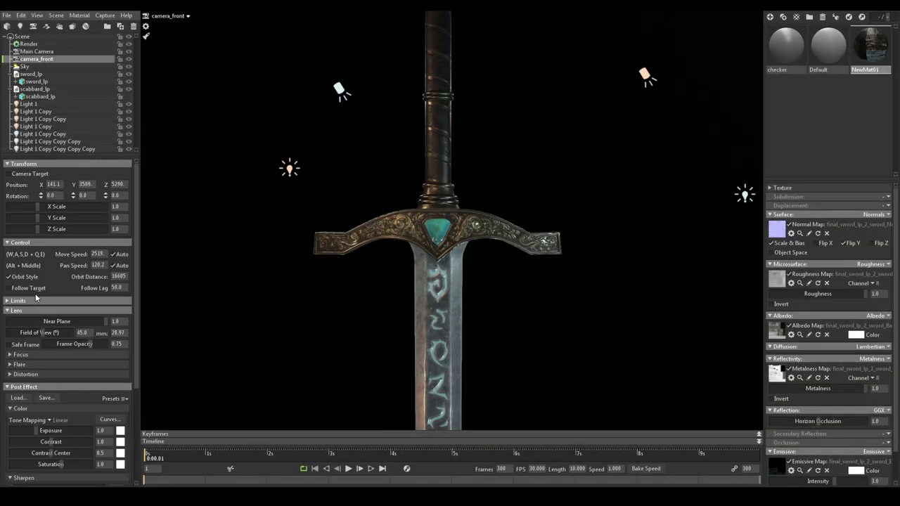
drag(41, 333, 40, 340)
text(25)
key(Return)
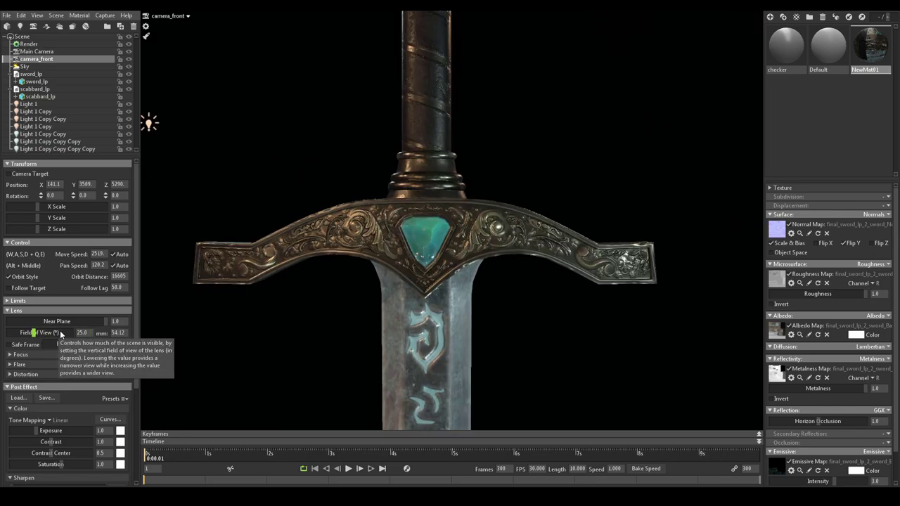
Step: Move camera_front back and adjust its height so the crossguard, handle and runes fit the narrower view
scroll(564, 284, down, 2)
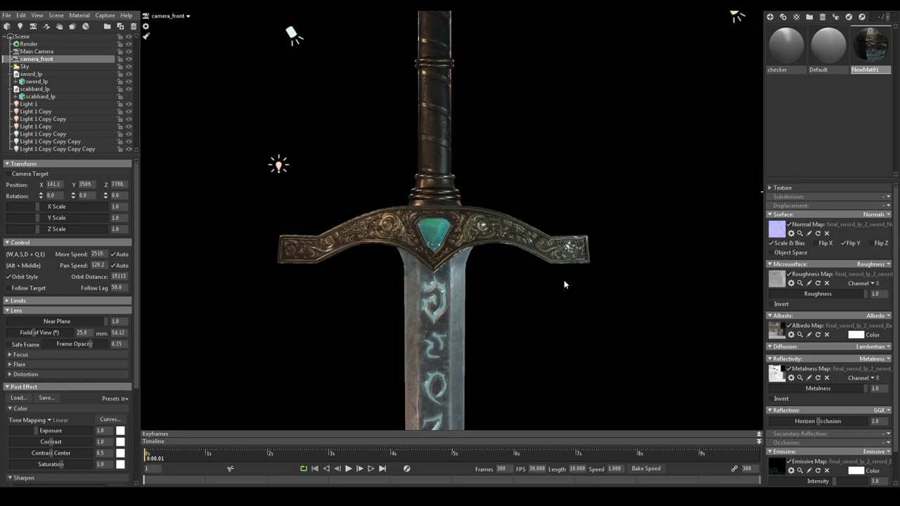
alt+middle_drag(563, 281, 557, 271)
key(e)
key(q)
key(w)
key(d)
key(a)
key(q)
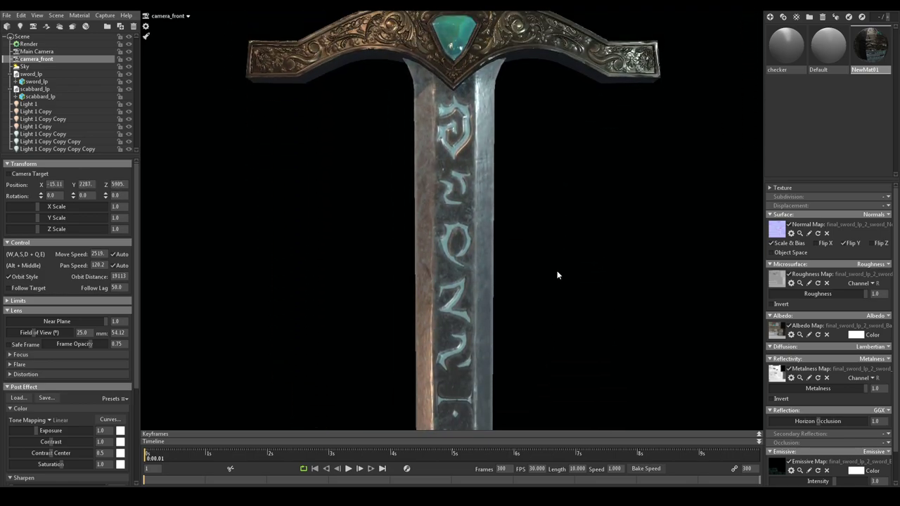
key(e)
key(q)
key(s)
key(d)
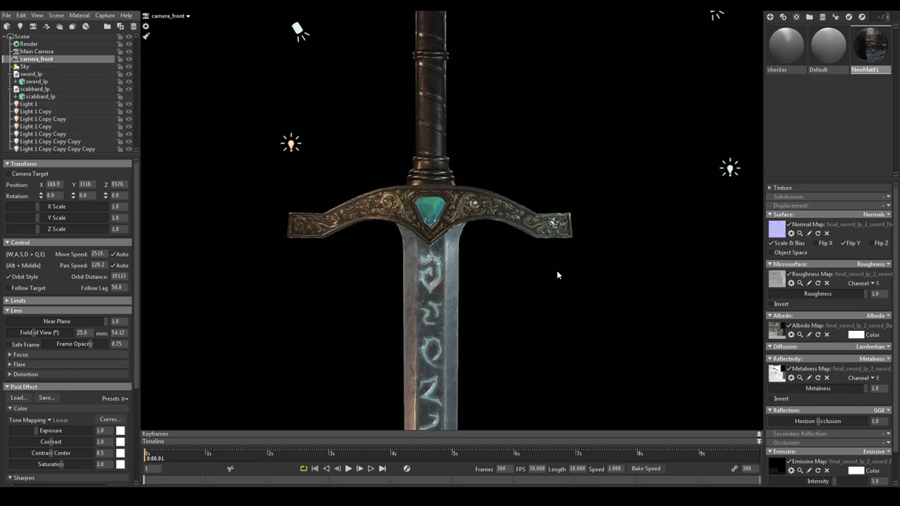
key(e)
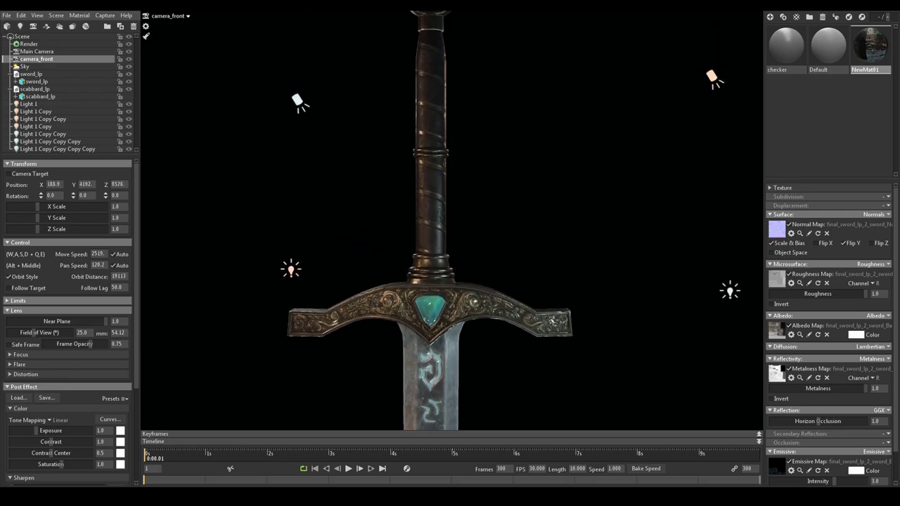
key(q)
Step: Raise the sky's backdrop brightness to about 0.563 for a dark blue background
scroll(70, 383, down, 3)
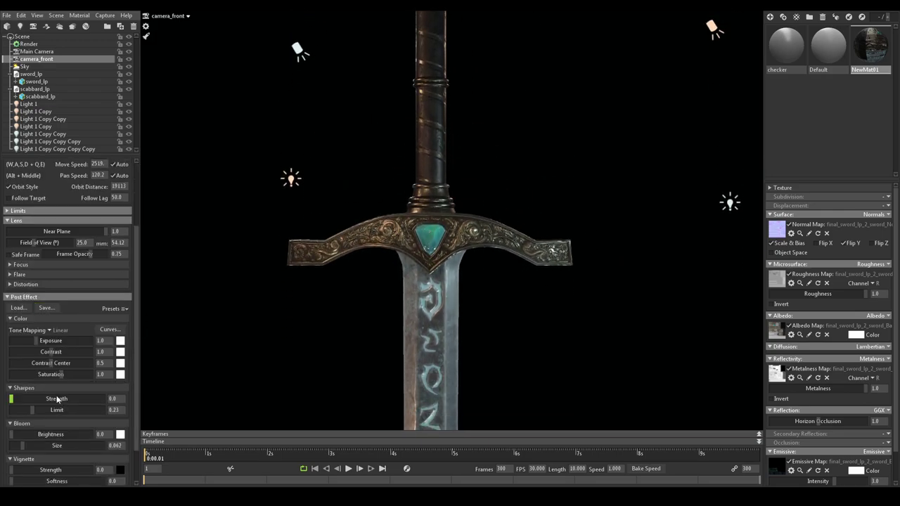
scroll(26, 300, down, 2)
drag(35, 430, 10, 424)
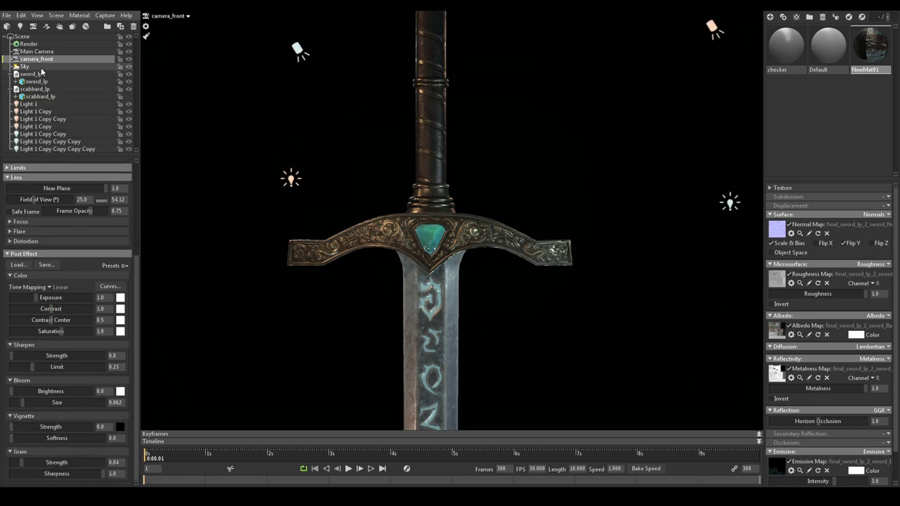
click(28, 66)
drag(19, 351, 31, 352)
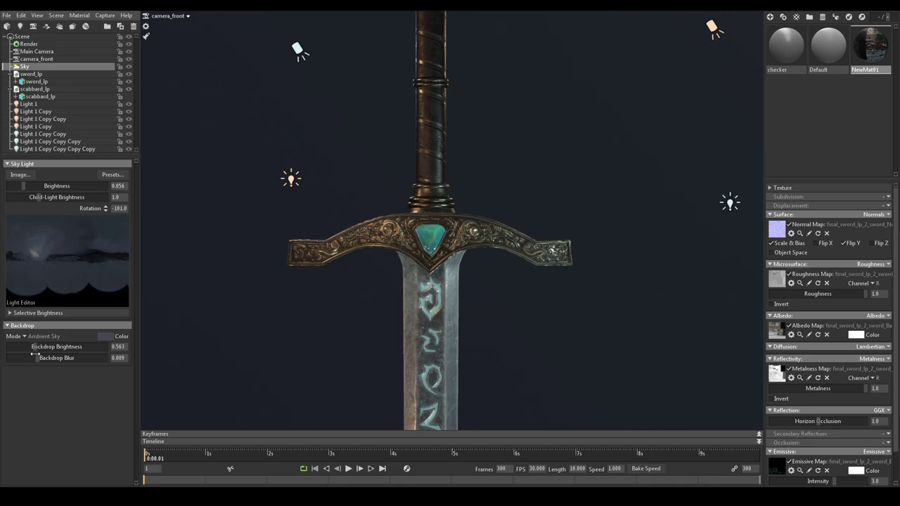
Step: Give camera_front a vignette strength of about 1.662 and center the sword in the frame
click(41, 59)
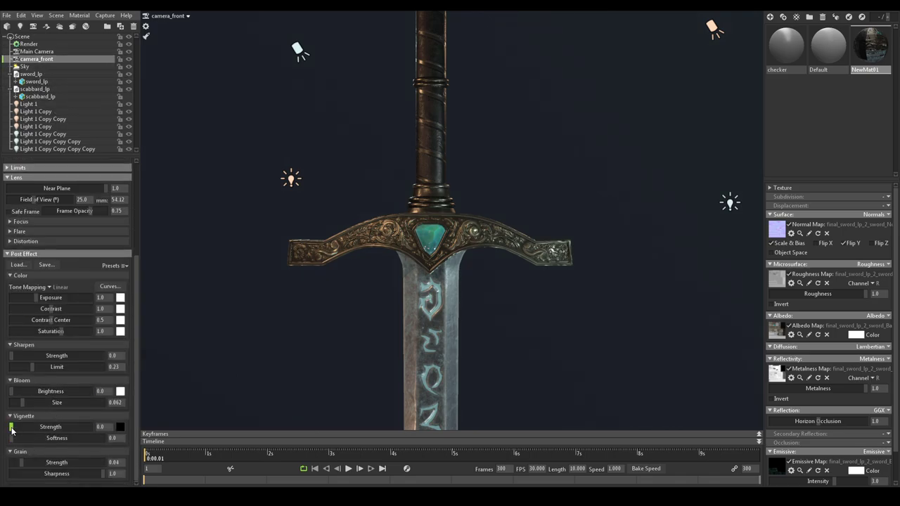
drag(11, 431, 90, 427)
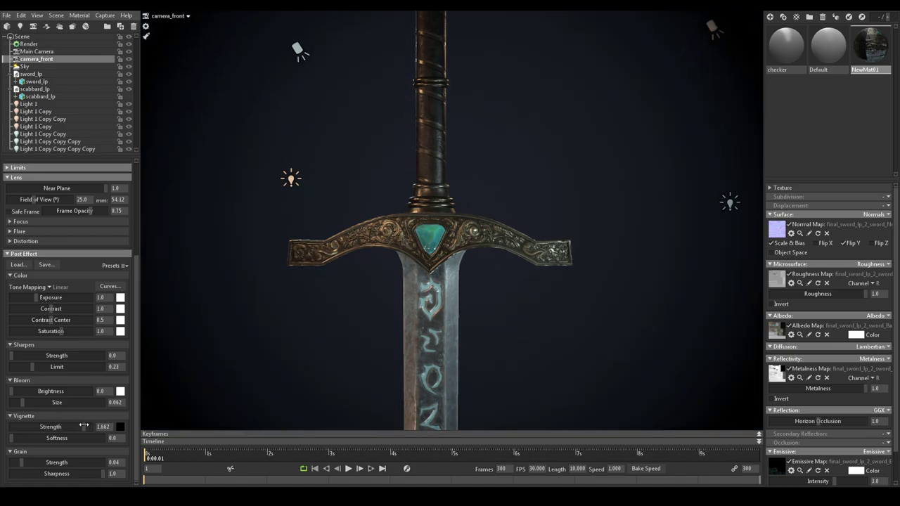
middle_drag(386, 309, 400, 309)
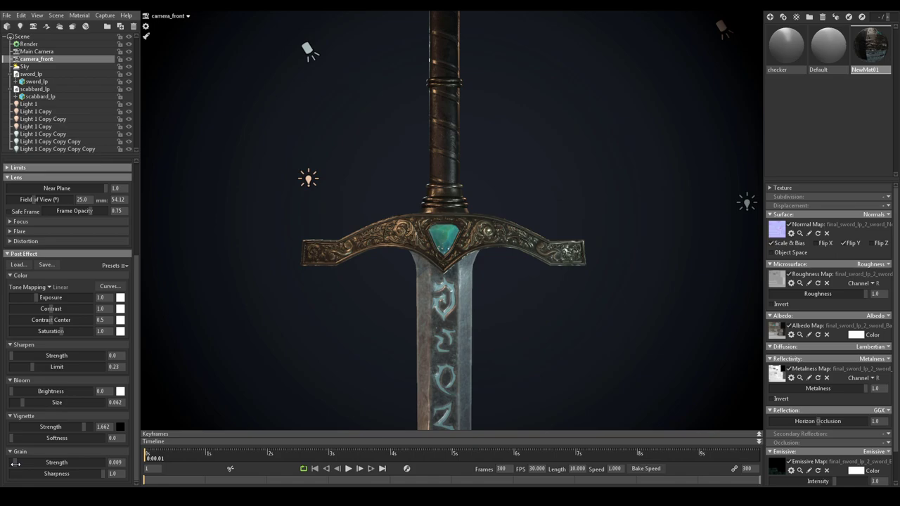
Step: Set camera_front's sharpen strength to about 0.197, grain to about 0.006, exposure to about 1.177 and contrast to about 1.004
drag(15, 358, 48, 362)
drag(36, 297, 57, 320)
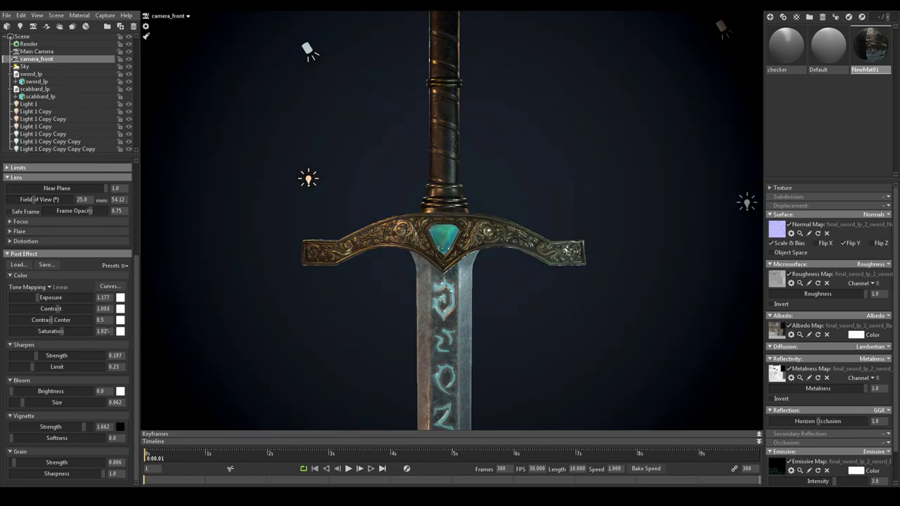
Step: Set camera_front's bloom brightness to about 0.203 and bloom size to about 0.002
drag(25, 391, 44, 391)
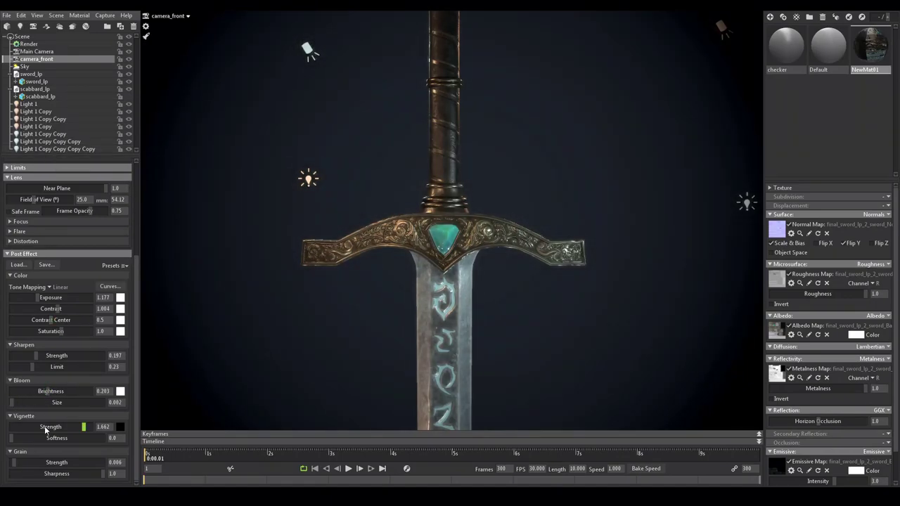
drag(13, 402, 5, 406)
scroll(96, 400, up, 2)
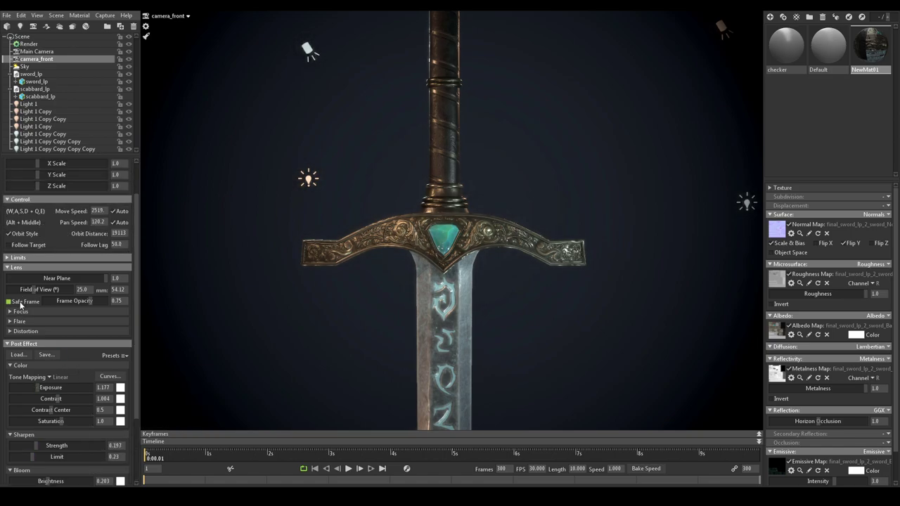
Step: Add a lens flare of about 1.326 strength to camera_front and reduce it slightly after checking it along the blade
click(20, 321)
drag(62, 332, 71, 332)
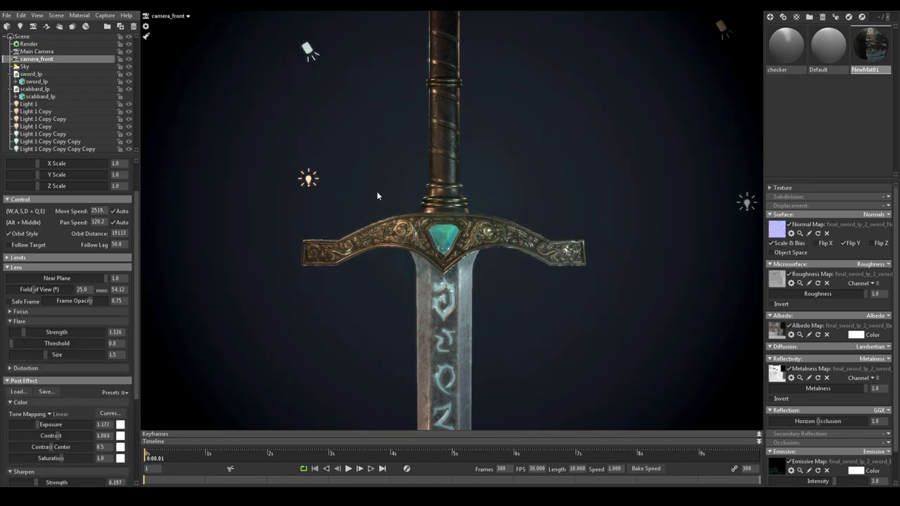
alt+middle_drag(377, 192, 377, 192)
alt+middle_drag(229, 245, 229, 244)
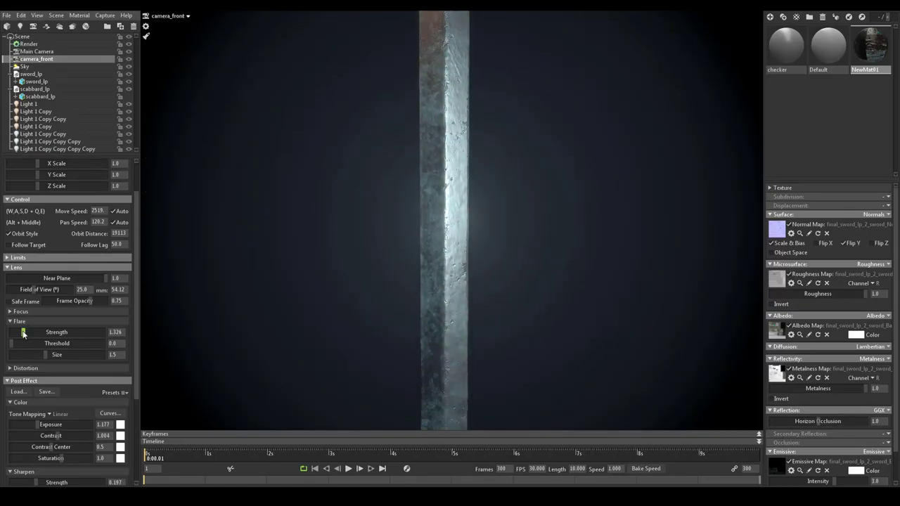
drag(24, 334, 21, 336)
click(19, 322)
click(25, 331)
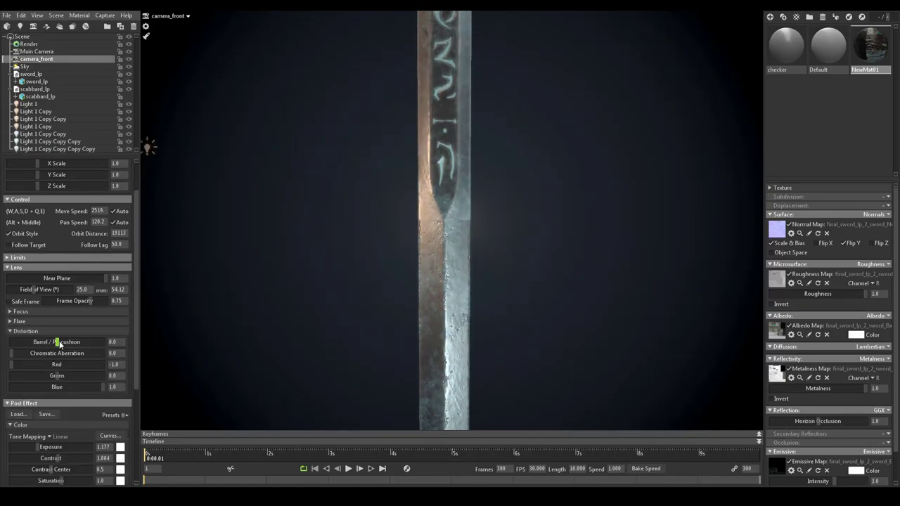
scroll(50, 398, up, 2)
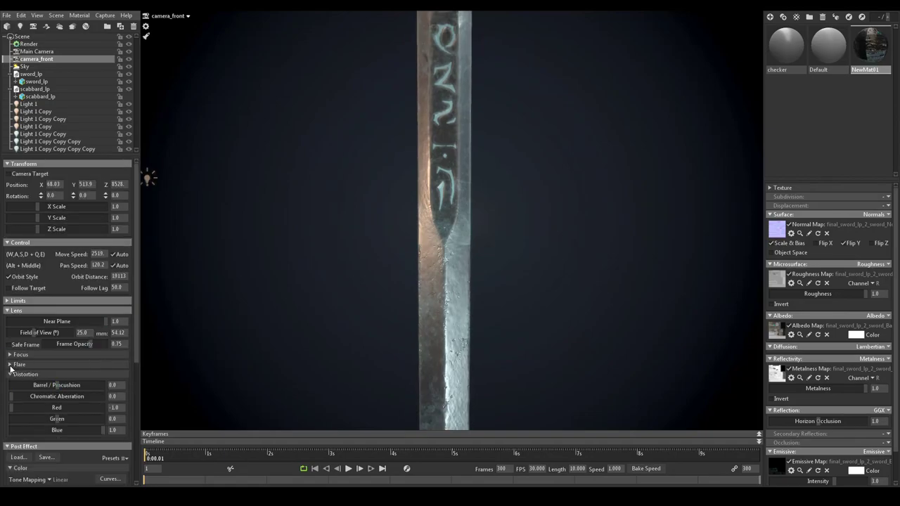
scroll(9, 367, down, 2)
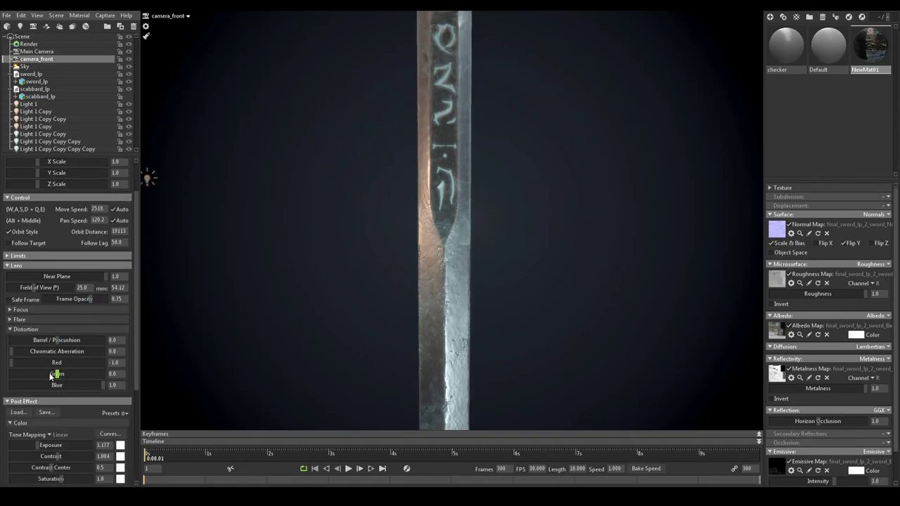
click(21, 329)
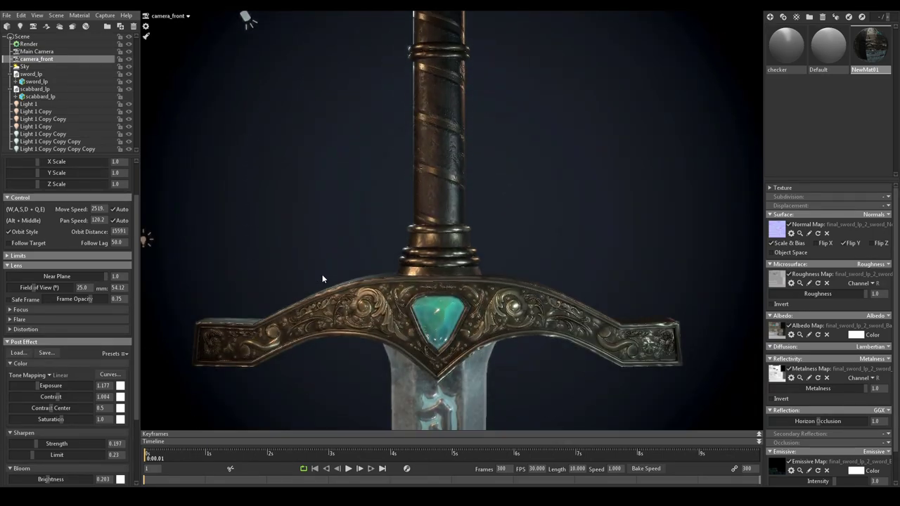
Step: Duplicate the warm light beside the crossguard to above the pommel and set the copy's distance to 3000
alt+middle_drag(322, 274, 322, 394)
scroll(322, 275, down, 6)
click(394, 359)
shift+drag(394, 282, 396, 104)
drag(122, 284, 107, 284)
text(3000.)
key(Return)
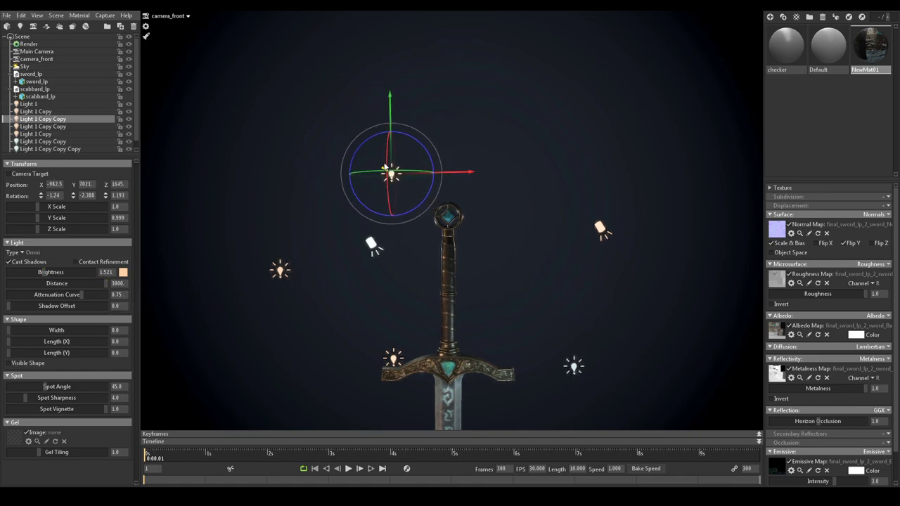
click(503, 150)
Step: Inspect the lighting on the pommel gem, the handle and the crossguard up close
scroll(504, 155, up, 12)
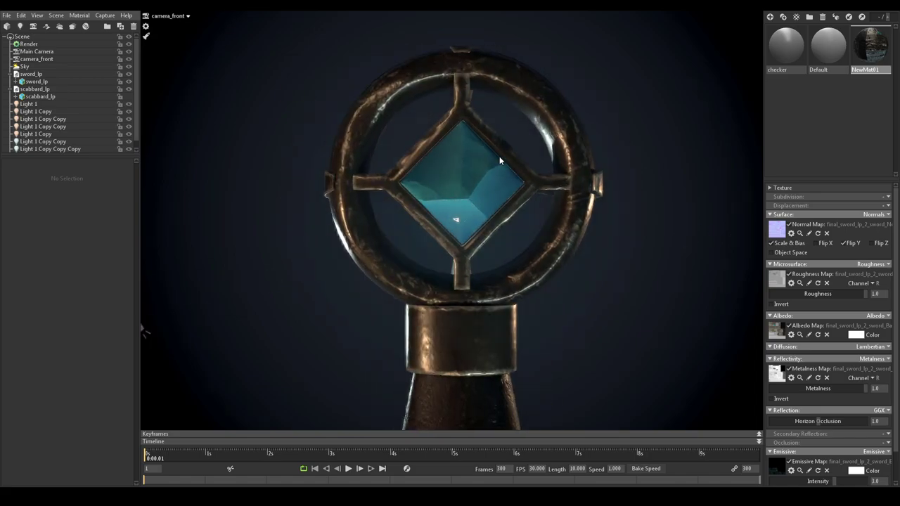
scroll(500, 161, down, 3)
middle_drag(500, 161, 500, 21)
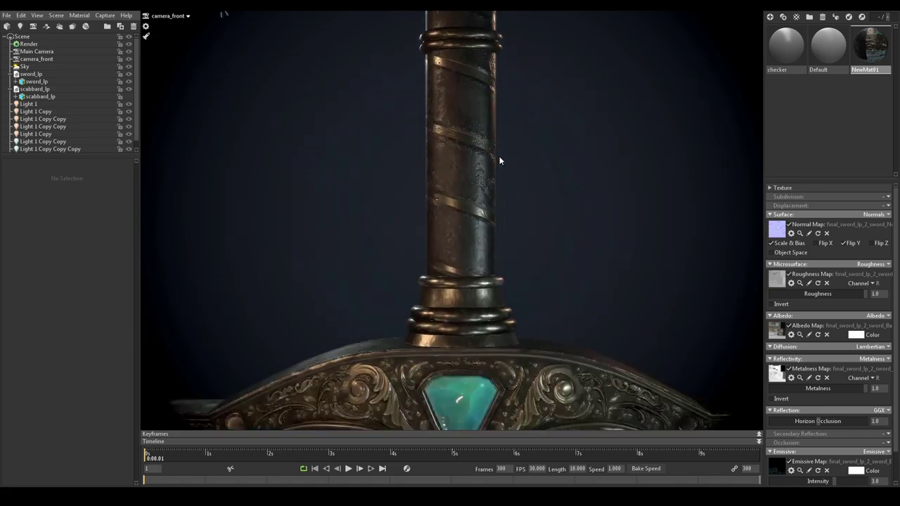
scroll(500, 161, down, 4)
middle_drag(500, 160, 500, 21)
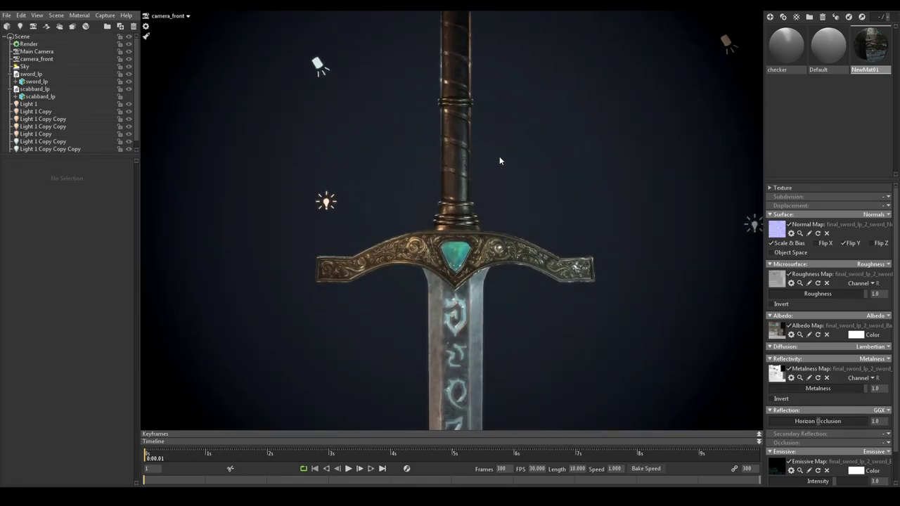
Step: Center camera_front on the sword at X 0 while viewing through the main camera, and return to camera_front's view
click(207, 17)
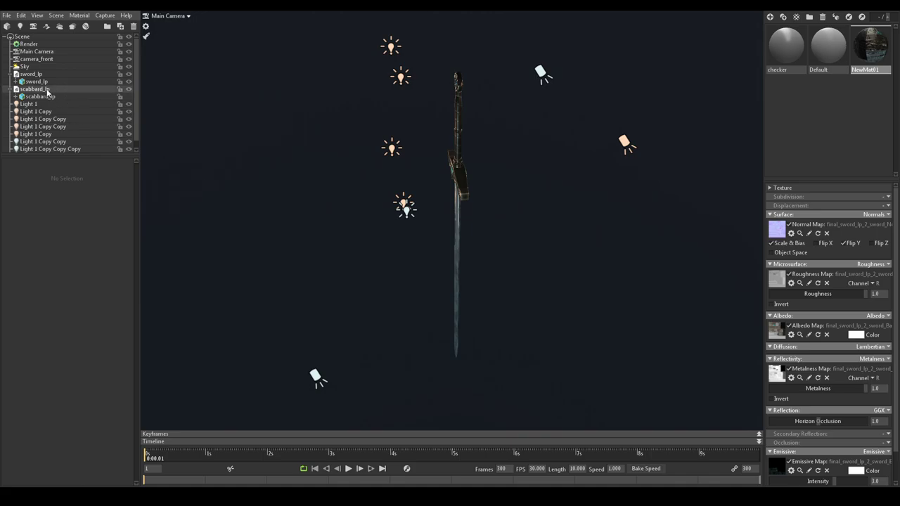
click(37, 59)
alt+drag(253, 255, 505, 251)
click(176, 15)
click(213, 40)
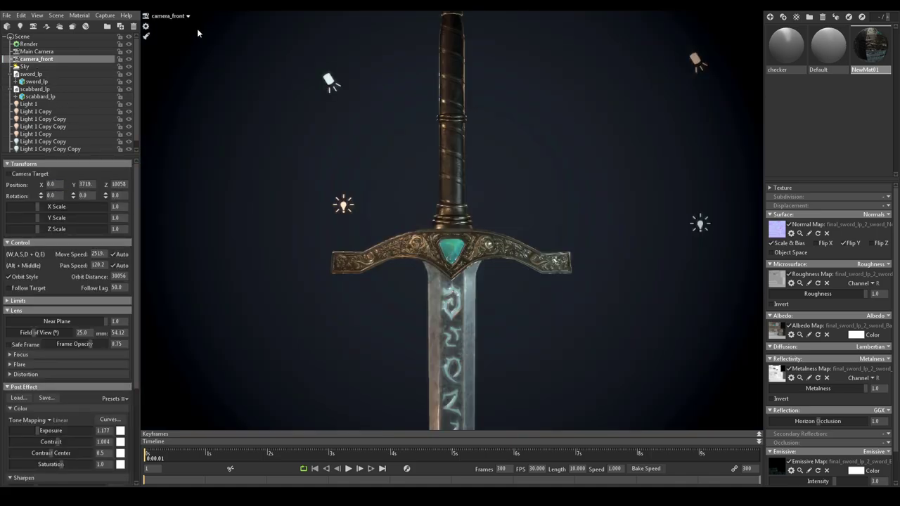
Step: Adjust camera_front's distance and height to about Z 12036 and Y 3368 to frame the crossguard and blade
key(w)
key(e)
key(q)
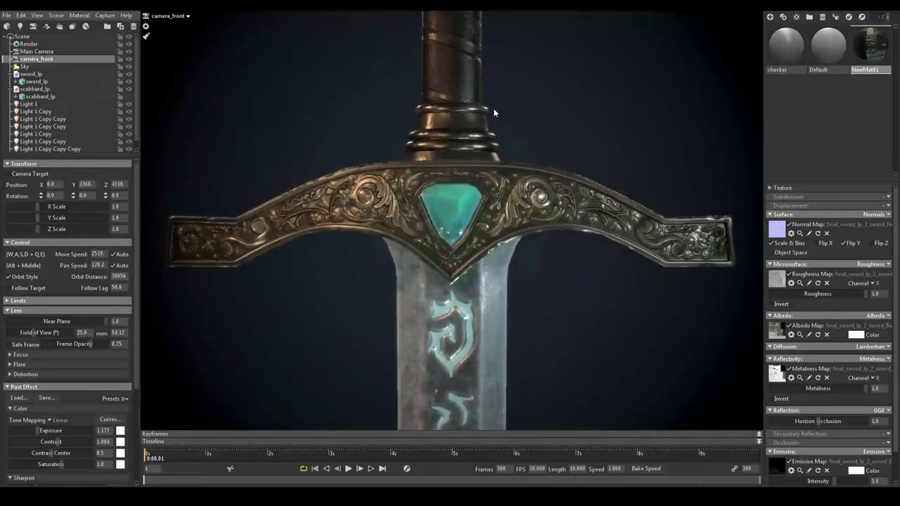
key(s)
key(s)
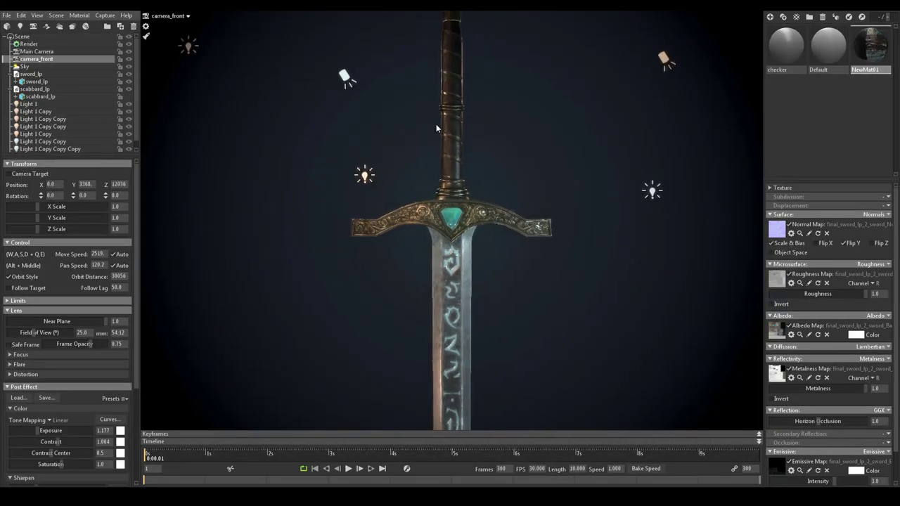
Step: Show the scabbard and bring camera_front closer to frame it below the crossguard
click(128, 96)
key(w)
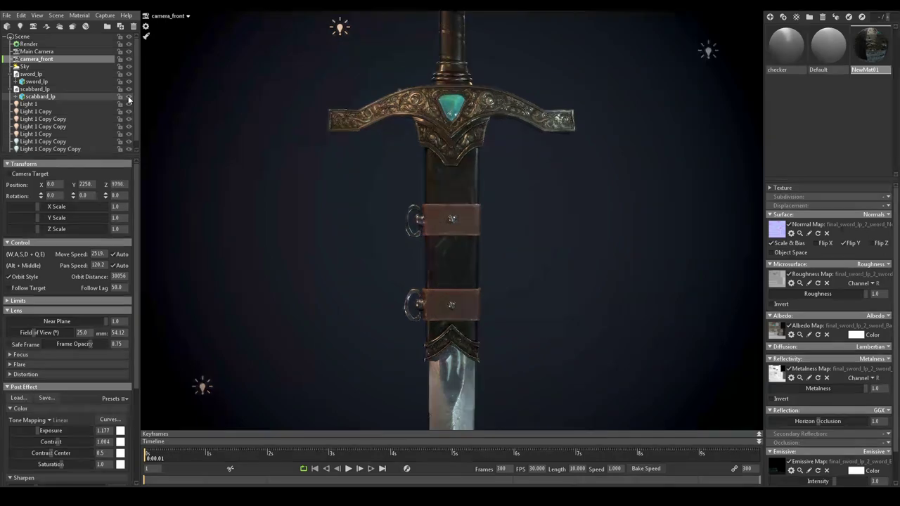
Step: Move camera_front to about Y 2897 and Z 7574 to frame the crossguard, comparing the view with the scabbard hidden and shown
key(e)
key(q)
key(e)
click(128, 96)
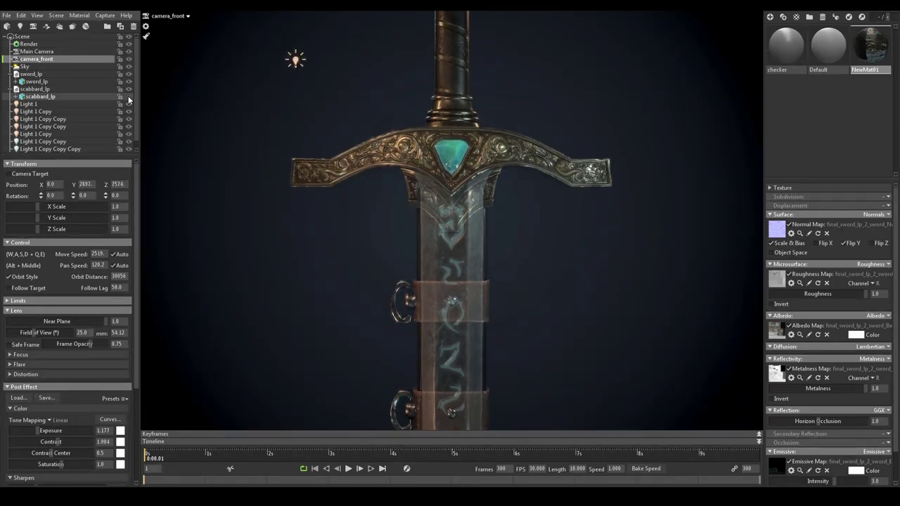
click(128, 96)
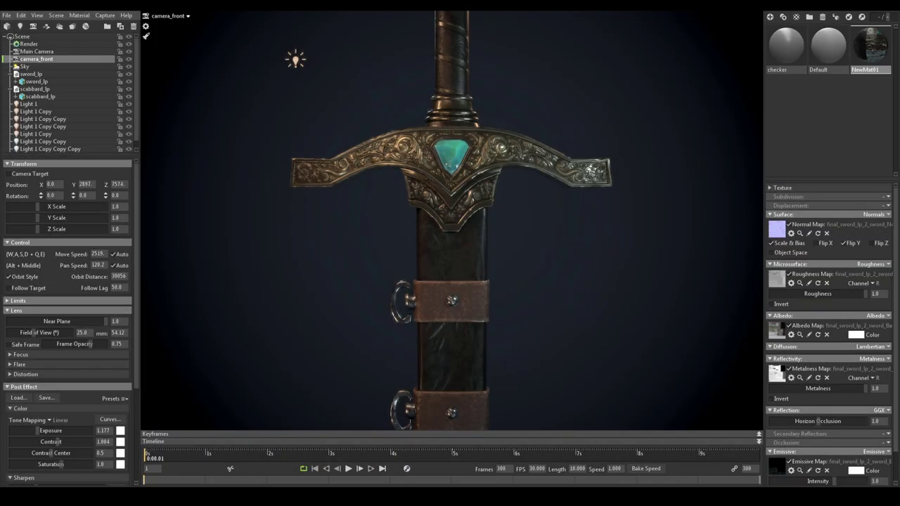
Step: Enable High DPI in the render settings and turn on a red wireframe overlay with an opacity of 0.09
click(70, 44)
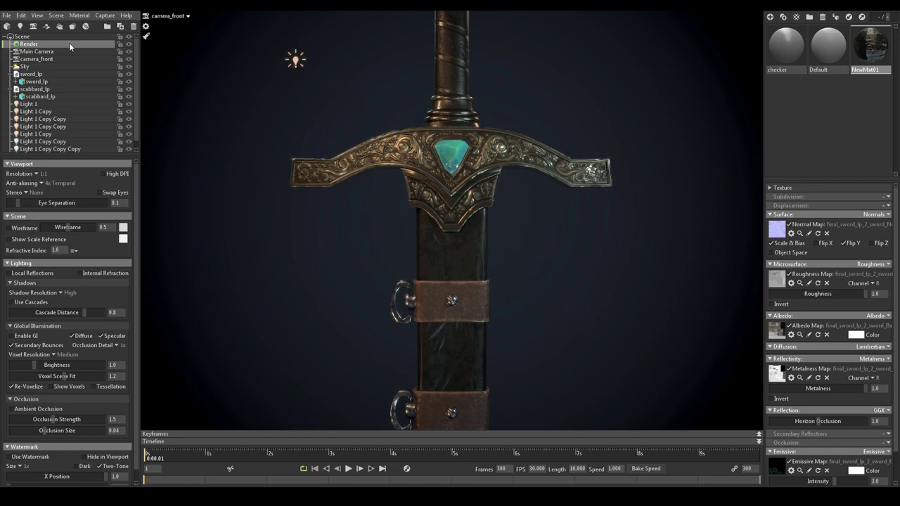
click(117, 175)
click(35, 224)
click(123, 228)
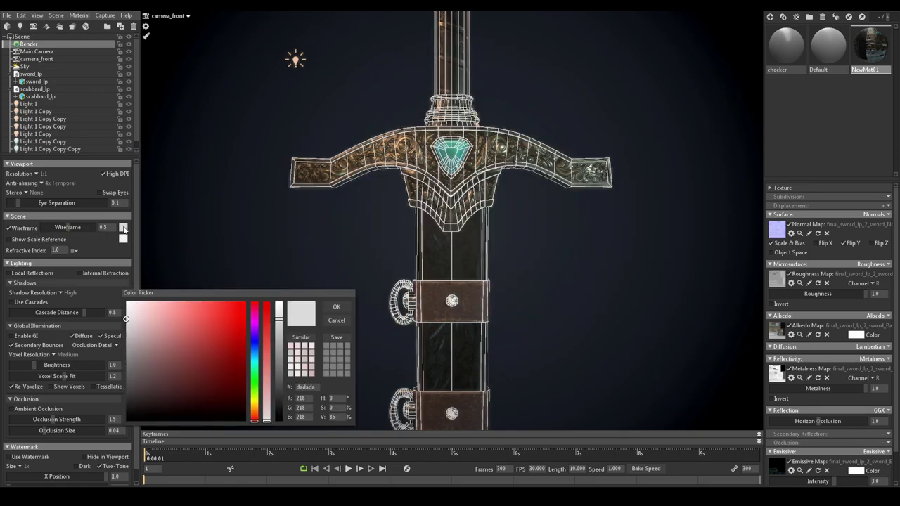
click(335, 310)
drag(70, 228, 46, 231)
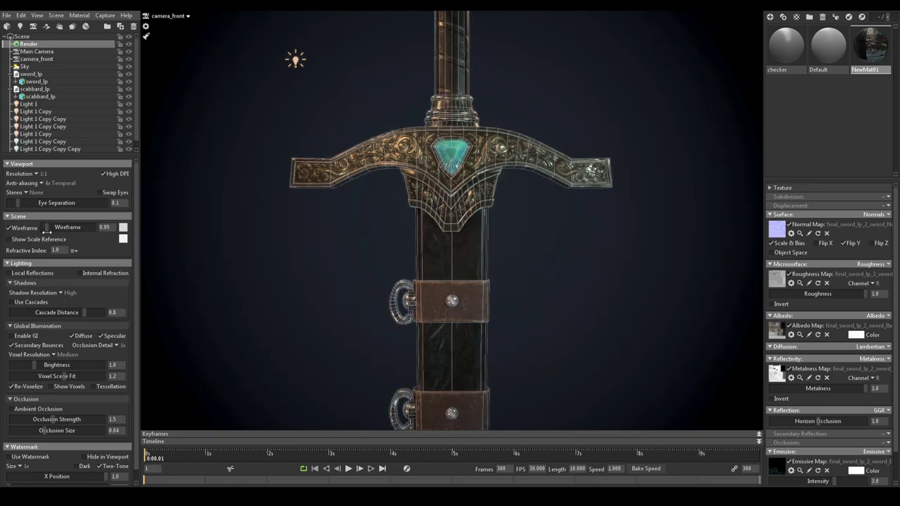
click(123, 227)
click(254, 300)
click(340, 304)
Step: Examine the wireframe on the full sword and the crossguard, and turn the overlay off
scroll(401, 219, down, 5)
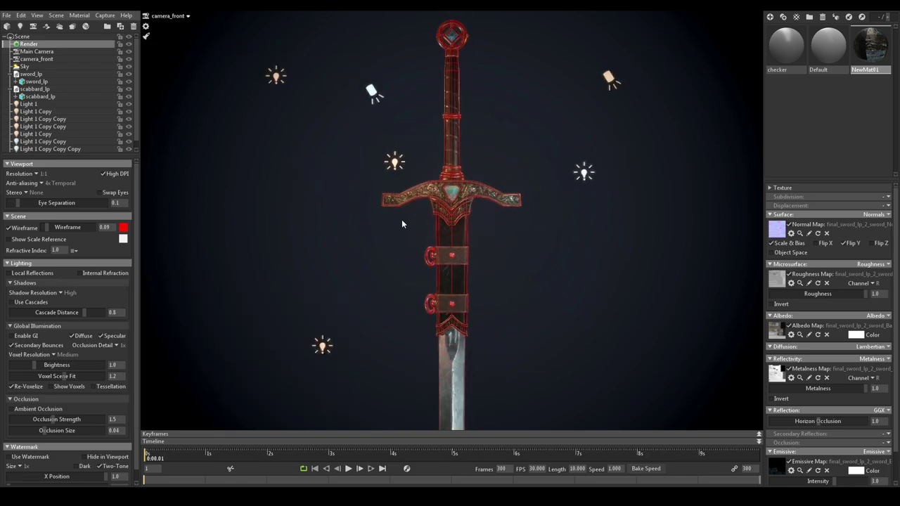
scroll(403, 220, up, 10)
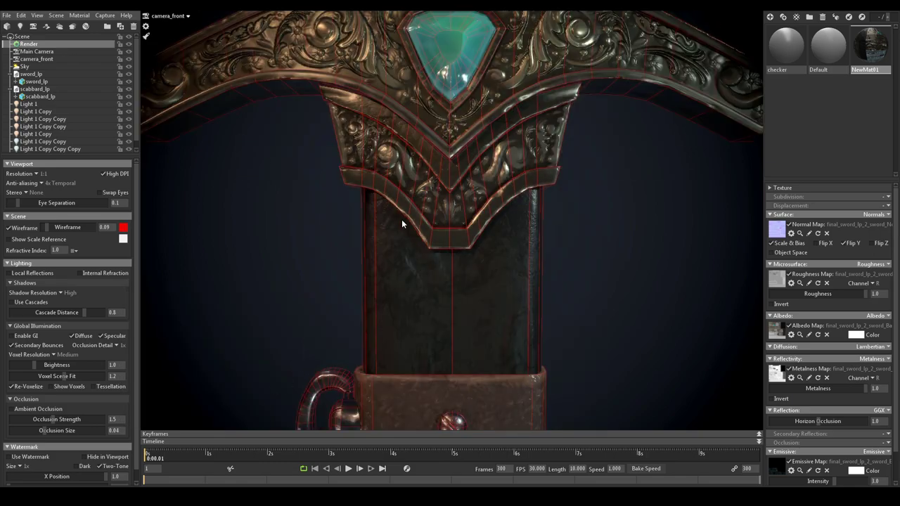
scroll(401, 219, down, 5)
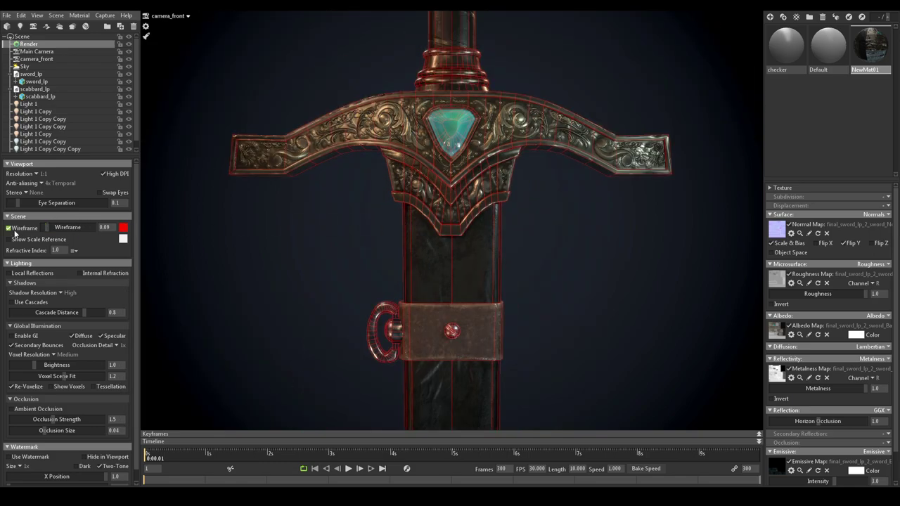
click(13, 231)
Step: Set the shadow resolution to Ludicrous and enable local reflections plus global illumination with a brightness of 2.938
click(60, 292)
click(78, 309)
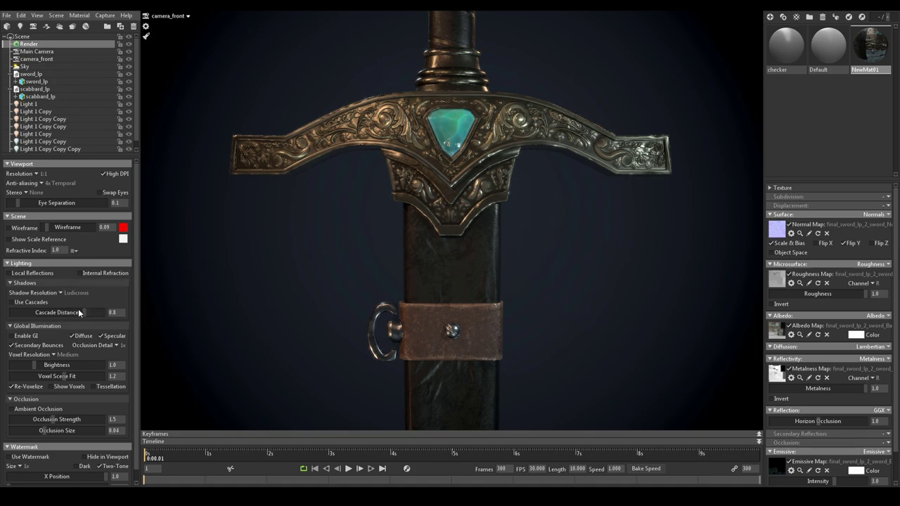
click(25, 276)
scroll(101, 298, down, 1)
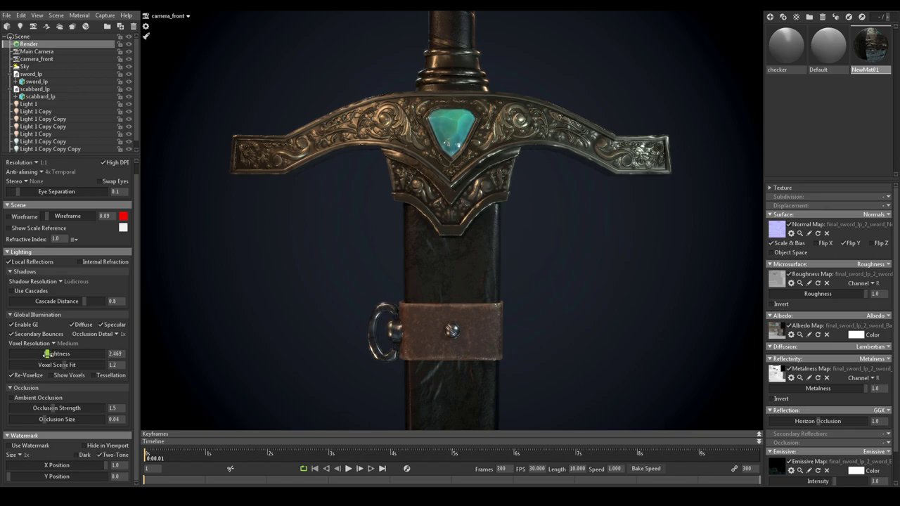
Step: Enable ambient occlusion with strength 8.541 and size 0.092, and add the watermark
click(45, 397)
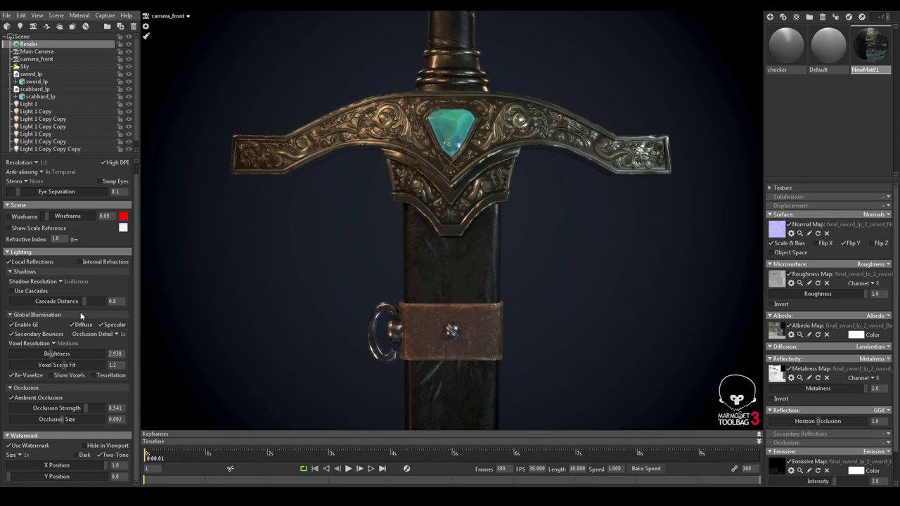
scroll(81, 311, up, 1)
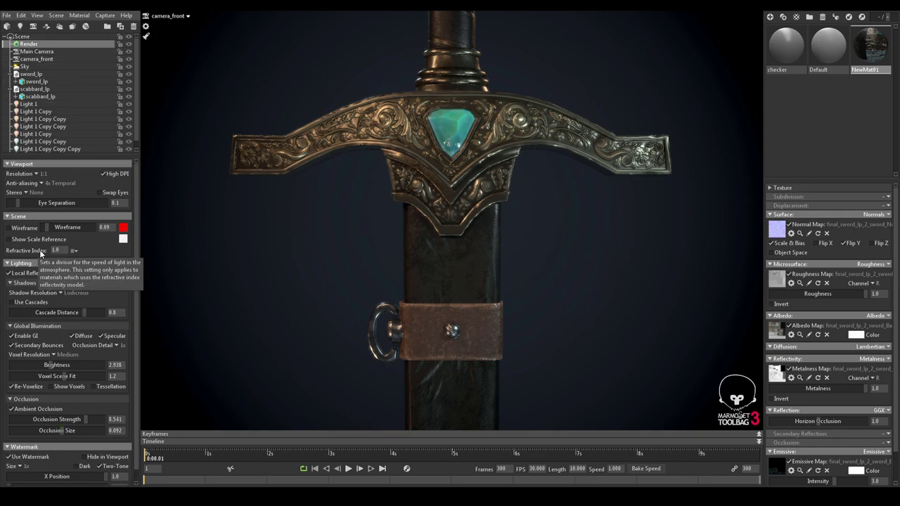
Step: Enable the safe frame on camera_front and check the framing around the crossguard and scabbard
click(39, 59)
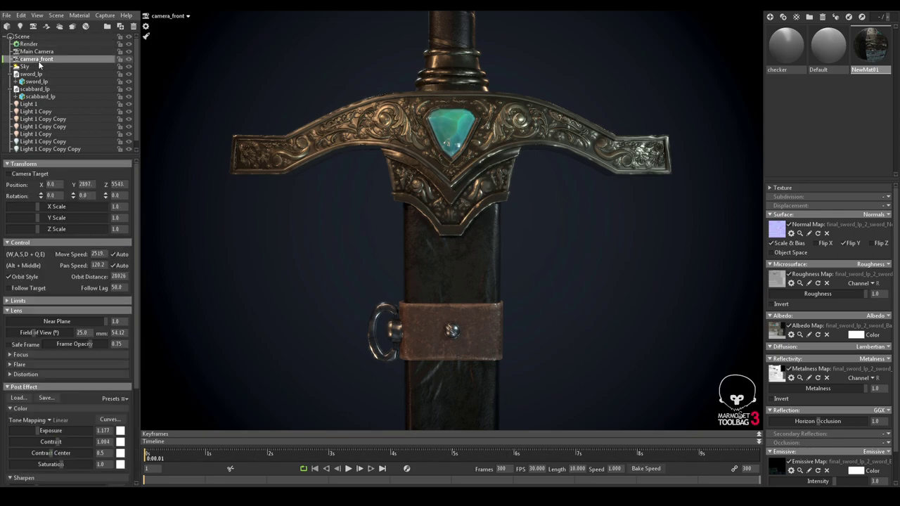
click(30, 348)
scroll(441, 237, down, 5)
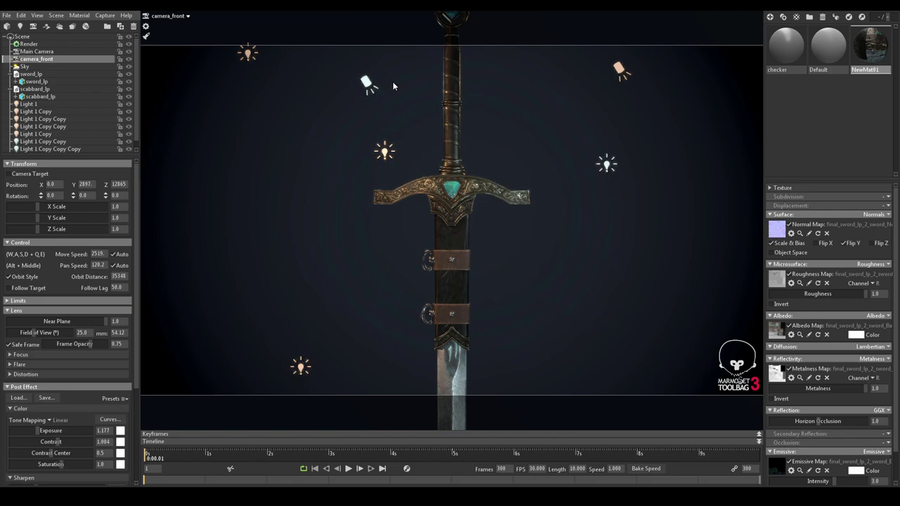
scroll(442, 221, up, 5)
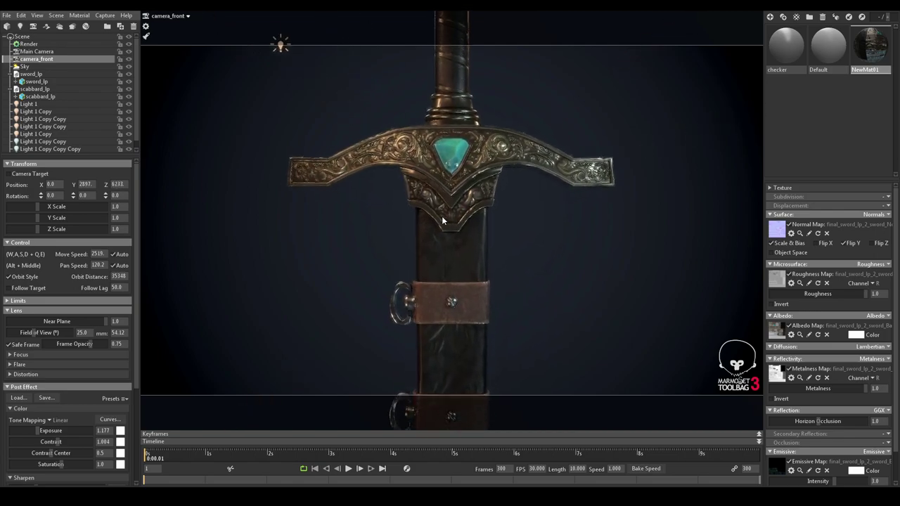
Step: Hide the scabbard and frame the crossguard and upper blade with camera_front at about Y 3434 and Z 4958
key(e)
key(w)
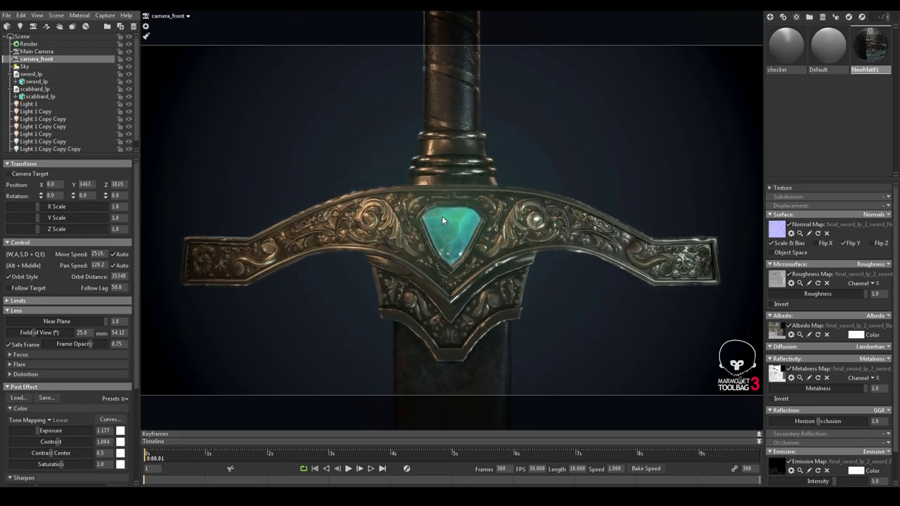
key(q)
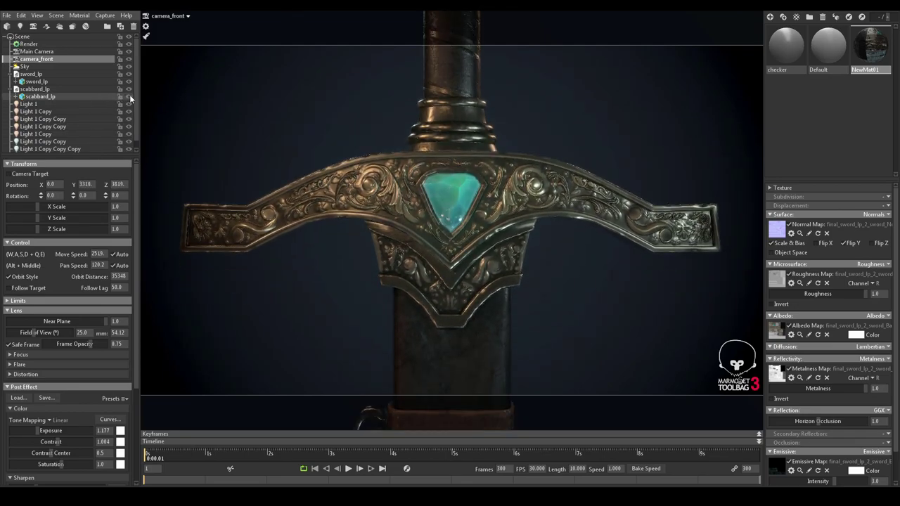
click(129, 96)
scroll(391, 221, down, 3)
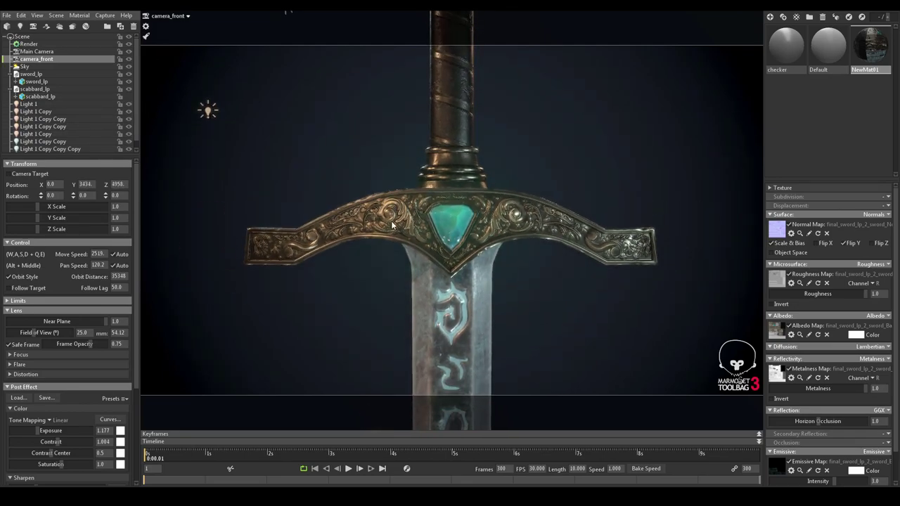
Step: Configure captures for a 7680 by 4320 image and for video at quality 100 with auto-open enabled
click(105, 15)
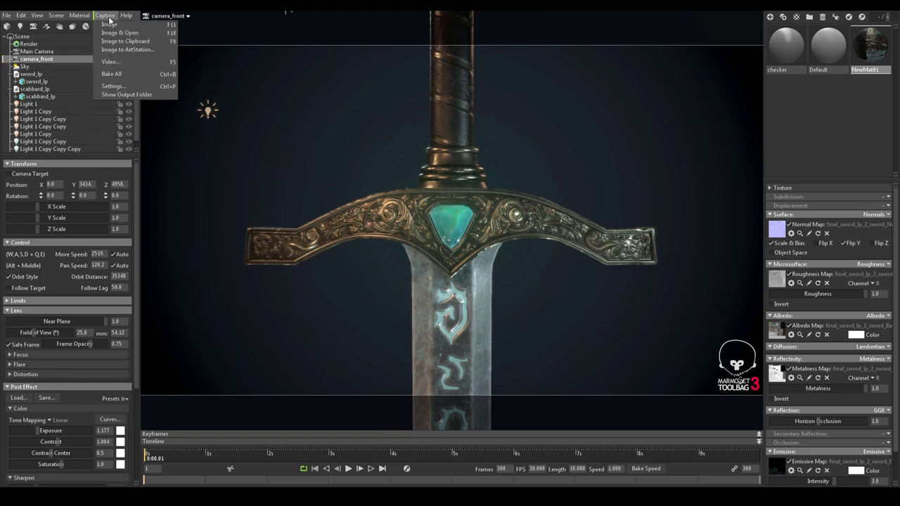
click(114, 85)
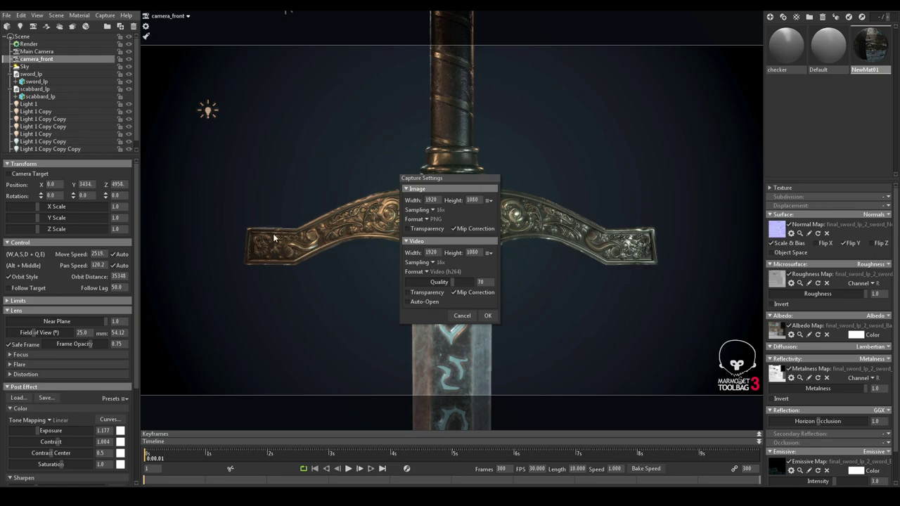
text(7680)
key(Tab)
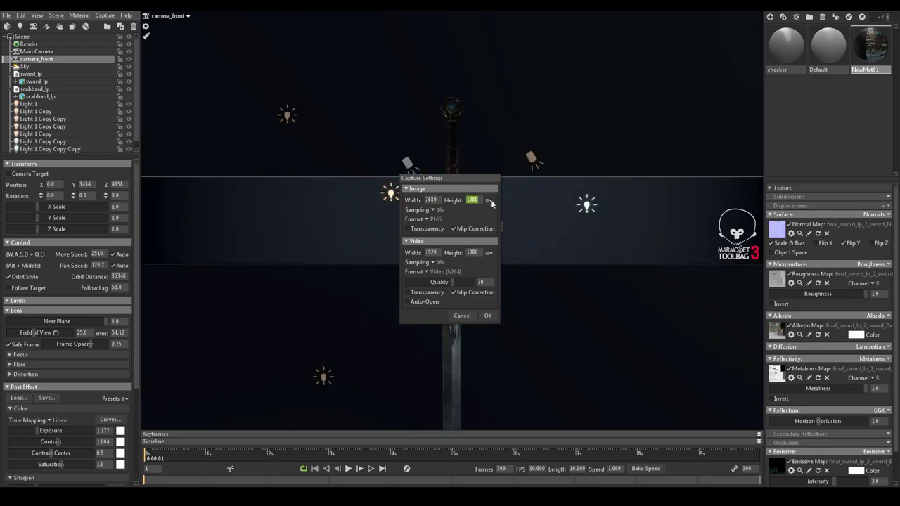
text(4320)
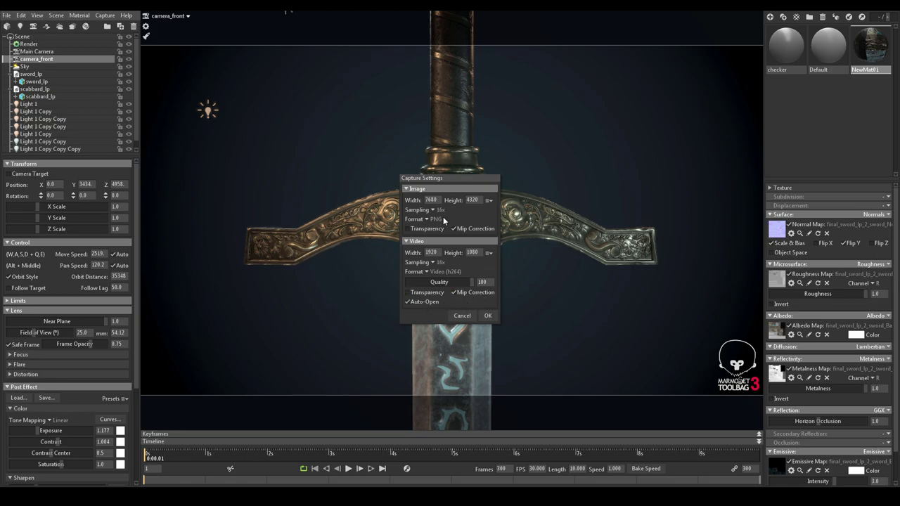
click(488, 315)
Step: Capture the landscape render of the crossguard, open the image for review and close it
click(105, 15)
click(118, 32)
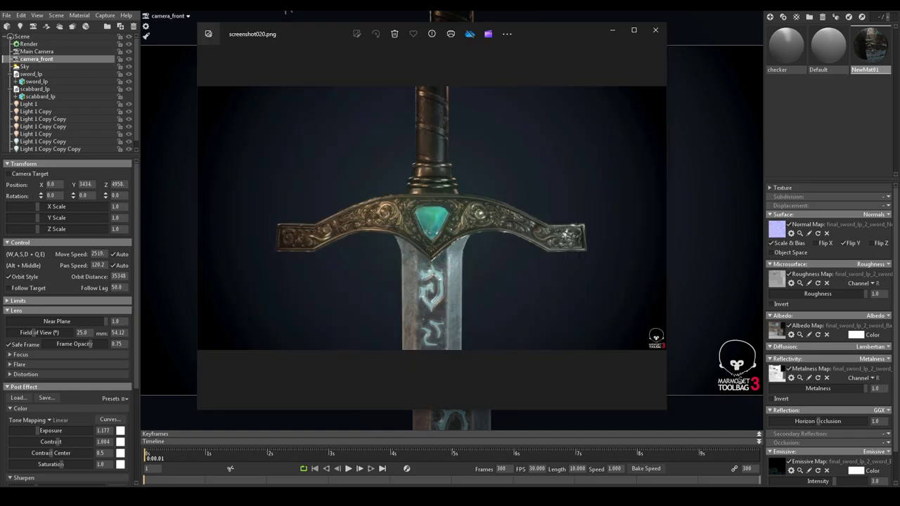
click(663, 29)
Step: Set the image capture size to 4320 by 7680 and frame the hilt and upper blade at about Y 4086 and Z 11772
alt+middle_drag(656, 161, 656, 295)
scroll(657, 165, down, 5)
click(105, 15)
click(116, 86)
text(4320)
key(Tab)
text(7680)
key(Tab)
key(Return)
key(s)
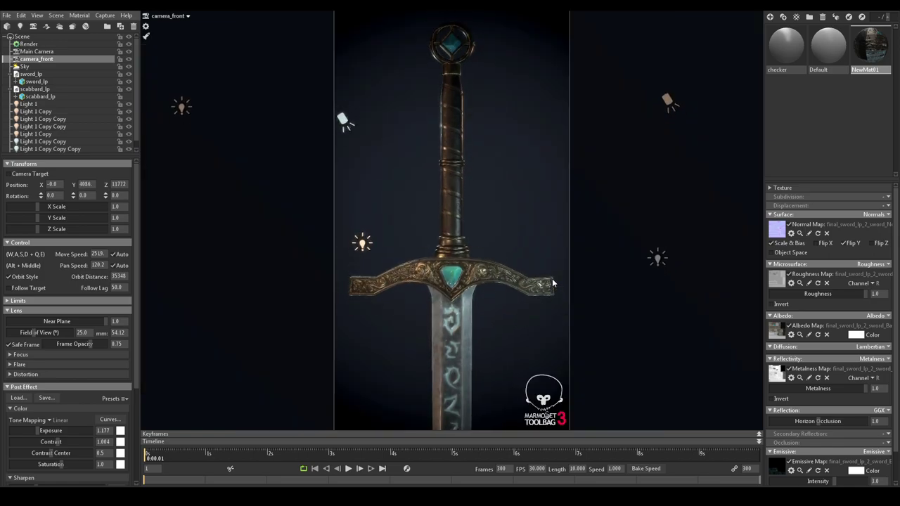
Step: Capture the portrait render of the unsheathed sword, open it for review and close it
click(105, 16)
click(117, 33)
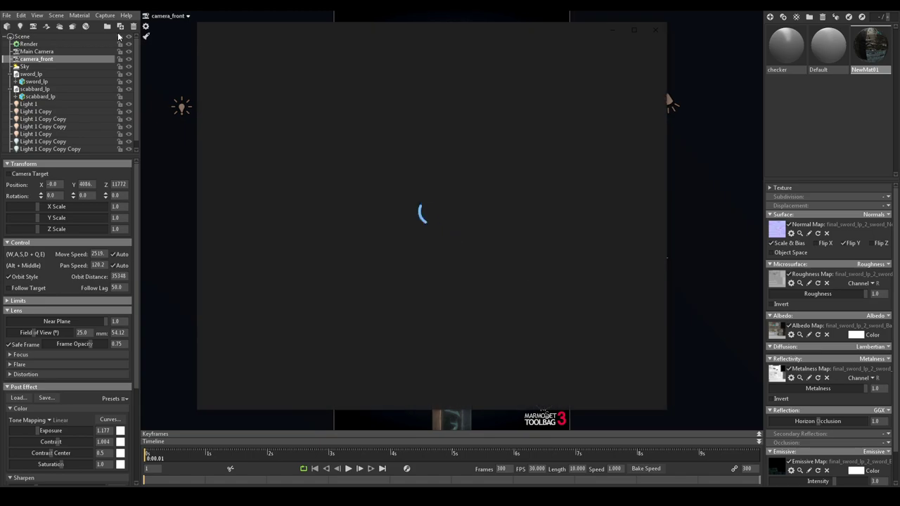
click(655, 31)
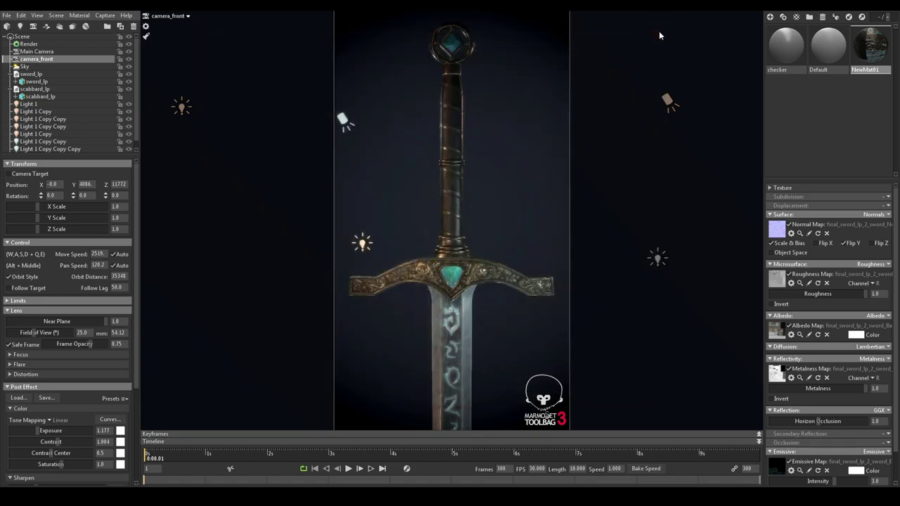
Step: Show the scabbard, reframe camera_front at about Y 3404 and Z 15191, and capture a portrait render with image preview
click(128, 97)
scroll(481, 176, down, 5)
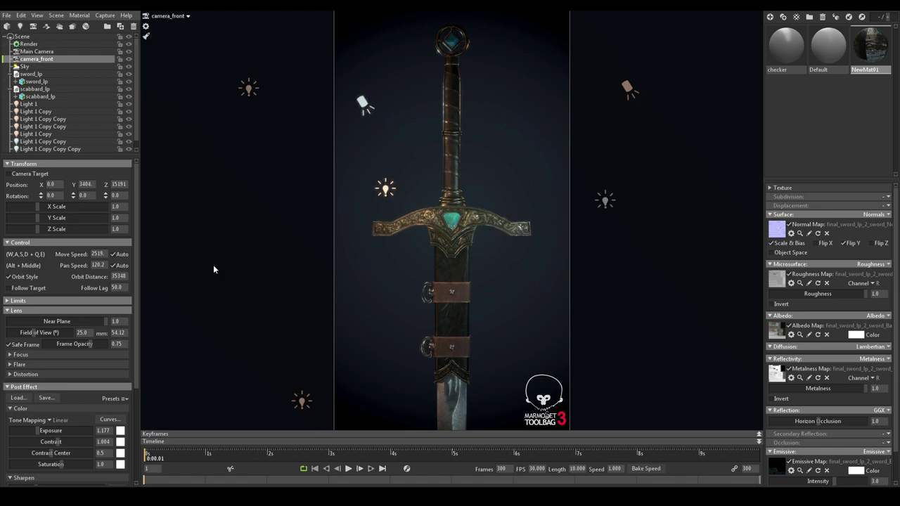
click(104, 16)
click(119, 32)
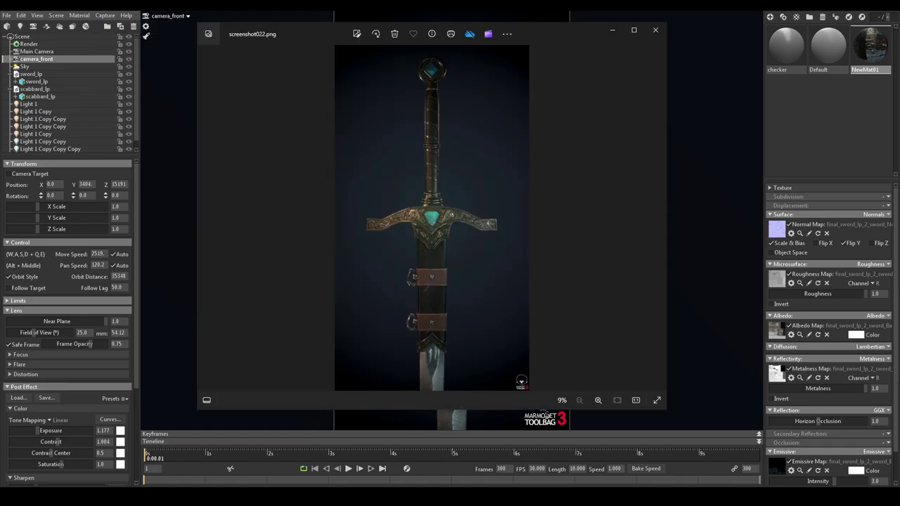
click(656, 31)
Step: Set the image capture size back to landscape, 7680 by 4320
click(104, 16)
click(123, 92)
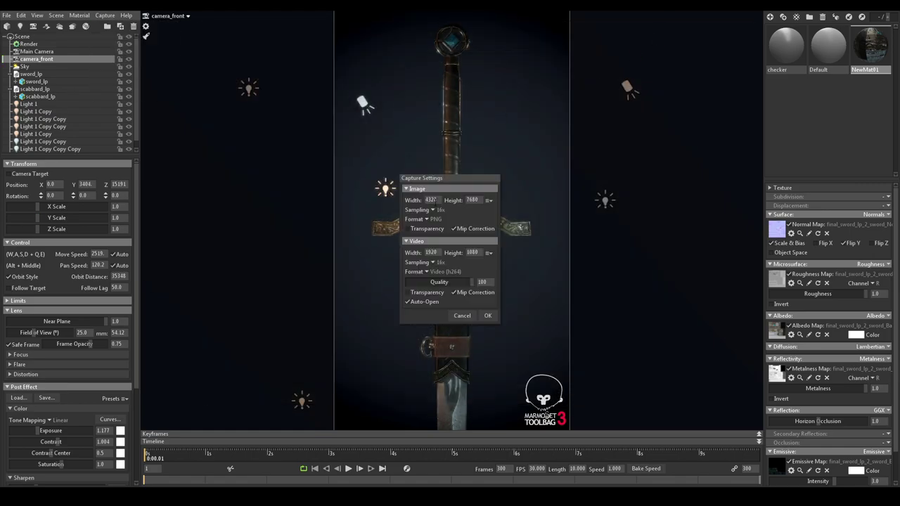
text(7680)
key(Tab)
text(4320)
key(Tab)
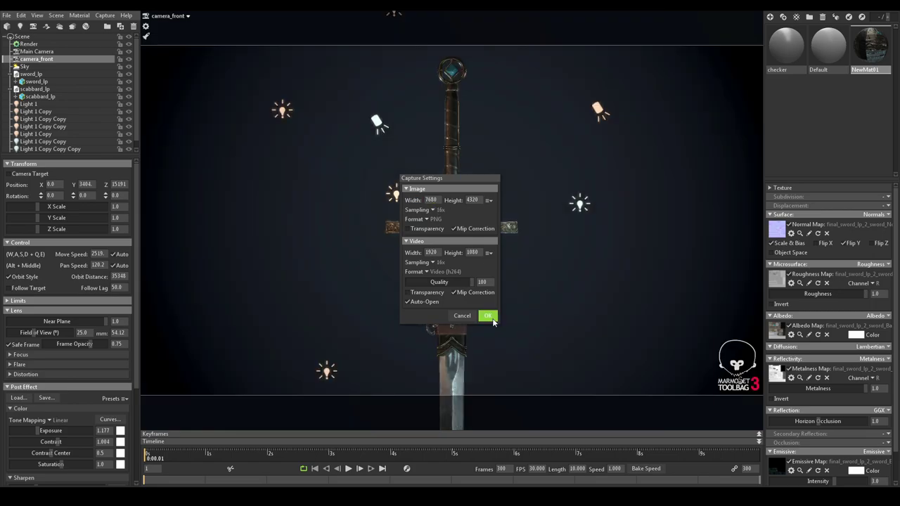
click(492, 319)
Step: Rotate the sword_lp and scabbard_lp models 90 degrees about Z so that the sword lies horizontally
click(450, 243)
click(38, 90)
ctrl+click(38, 74)
drag(422, 366, 421, 426)
click(33, 74)
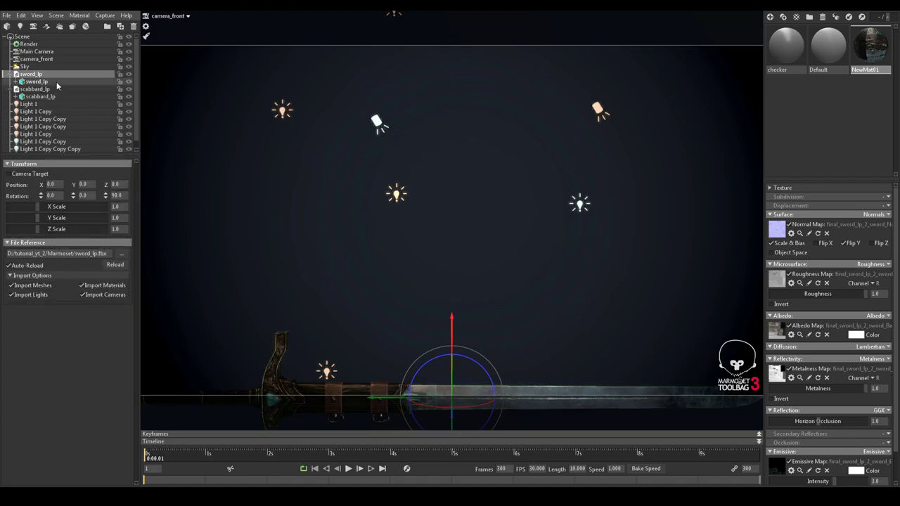
Step: Raise and duplicate the sword and scabbard to stack two horizontal swords, hiding the duplicate scabbard on the lower one
click(41, 89)
ctrl+click(46, 74)
drag(452, 322, 452, 218)
key(ctrl+d)
click(129, 119)
click(382, 225)
scroll(383, 225, down, 3)
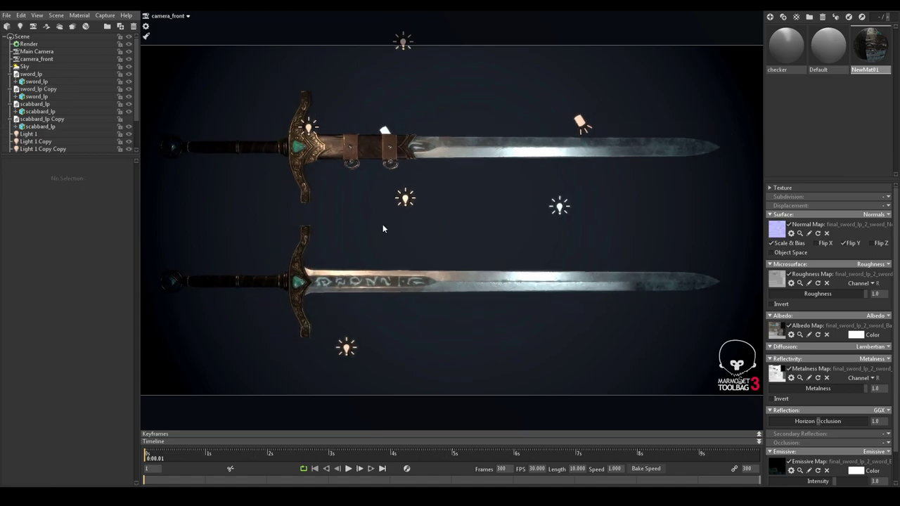
Step: Move the cool light toward the blade tips, raise the central warm light slightly, and shift the lower warm light toward the pommel
click(558, 206)
drag(628, 208, 730, 212)
click(405, 198)
mouse_move(403, 132)
mouse_down()
mouse_move(389, 16)
mouse_move(389, 127)
mouse_up()
click(346, 347)
drag(402, 354, 322, 352)
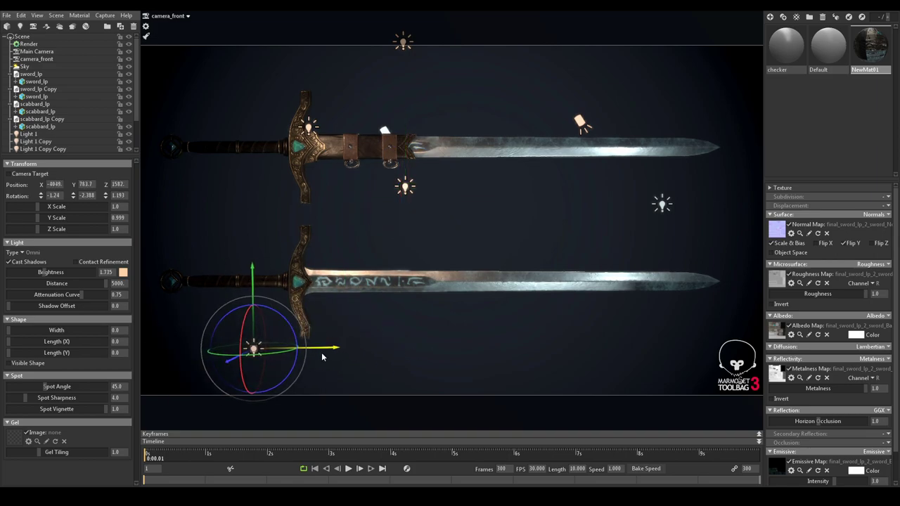
Step: Reposition the upper warm light above the upper sword's grip and nudge the central warm light between the two swords
click(309, 129)
drag(389, 127, 331, 129)
drag(252, 65, 251, 25)
drag(332, 87, 317, 86)
click(407, 189)
drag(467, 187, 453, 193)
drag(383, 182, 392, 187)
Step: Duplicate the cool light near the blade tips, place the copy between the two grips, and reduce its brightness
click(662, 204)
key(ctrl+d)
drag(741, 204, 306, 211)
drag(226, 142, 226, 135)
drag(53, 272, 33, 272)
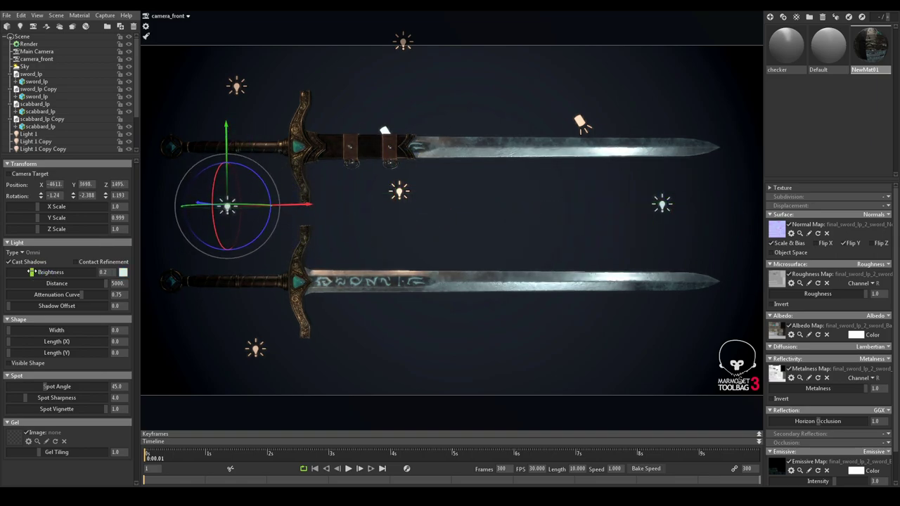
text(100)
key(Return)
drag(301, 206, 278, 213)
drag(191, 206, 171, 239)
mouse_move(287, 212)
mouse_down()
mouse_move(273, 216)
mouse_move(281, 216)
mouse_up()
Step: Move the warm spotlight closer to the upper blade and hide it
click(386, 214)
drag(580, 122, 512, 169)
click(128, 113)
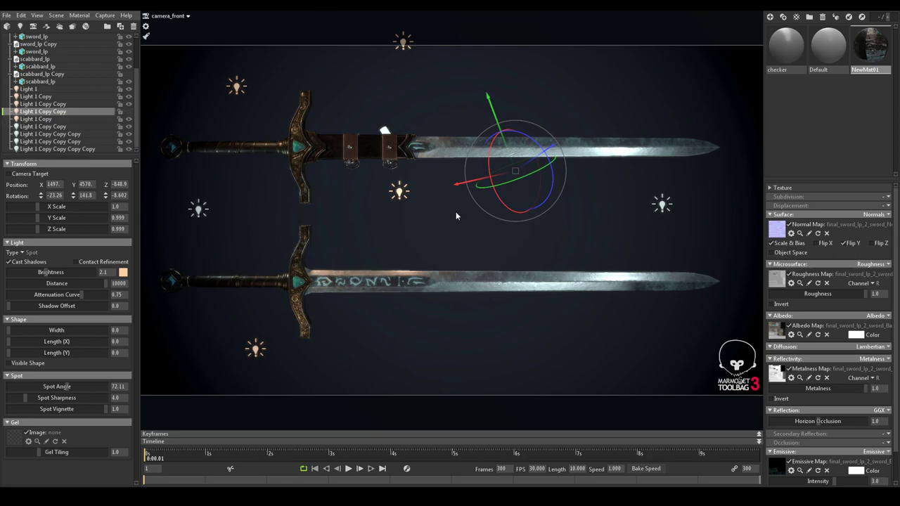
Step: Shift the cool light near the blade tips slightly farther from the hilts and deselect it
click(458, 214)
click(663, 204)
drag(682, 202, 705, 201)
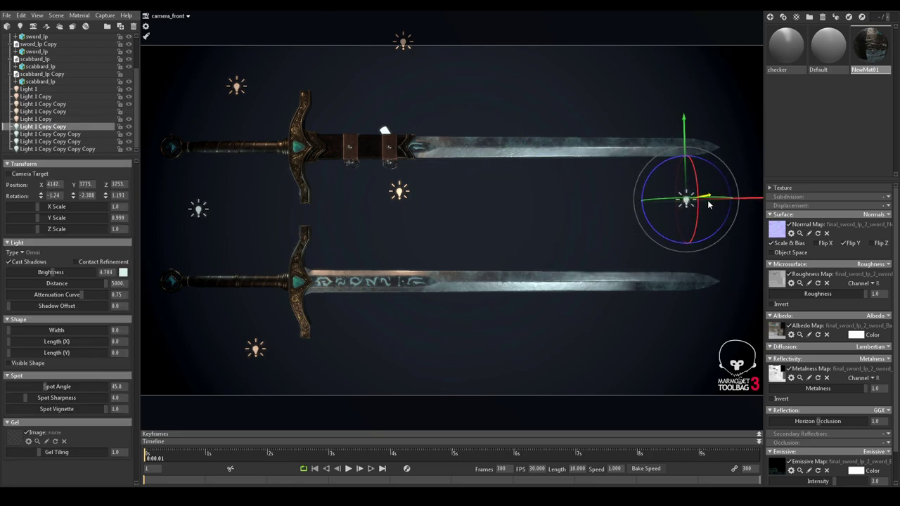
click(502, 132)
Step: Widen the front camera's framing around both swords, capture a render, and open it for review
scroll(502, 140, down, 3)
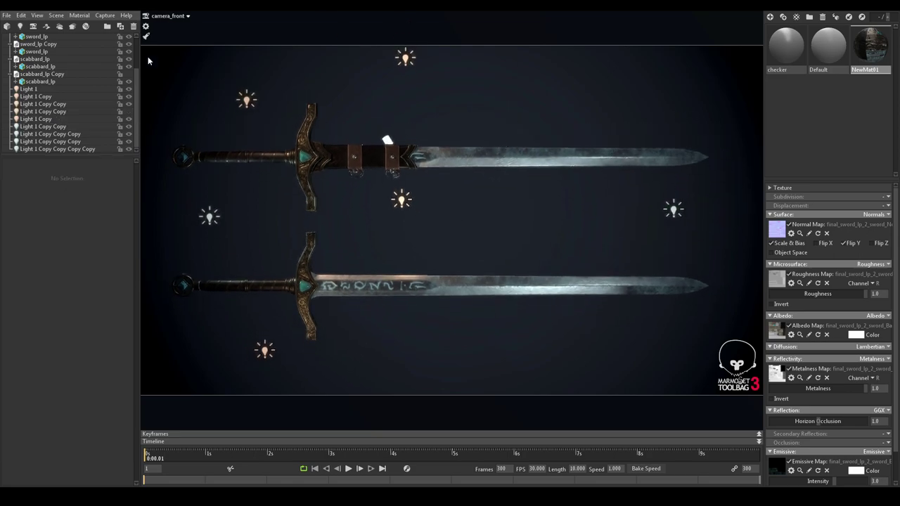
click(107, 16)
click(114, 34)
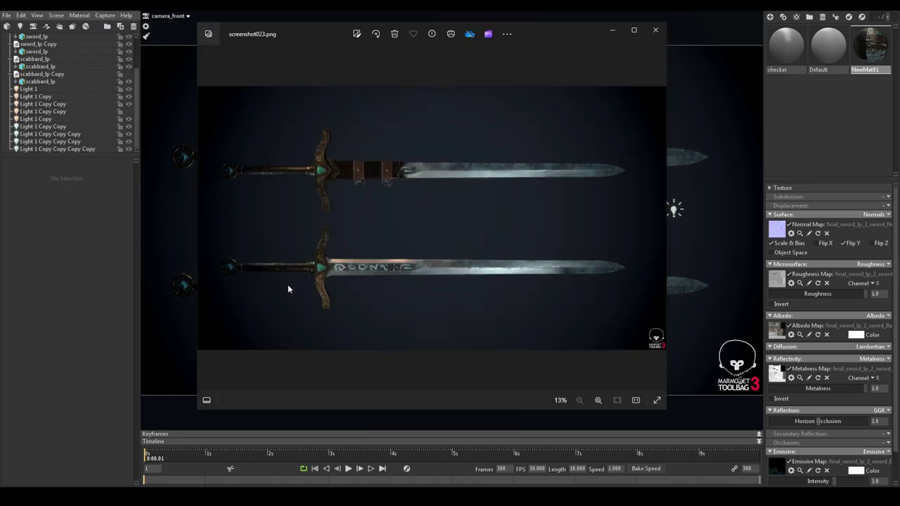
click(656, 31)
Step: Move the lower warm light down beneath the lower sword's pommel and capture an updated render for review
click(208, 351)
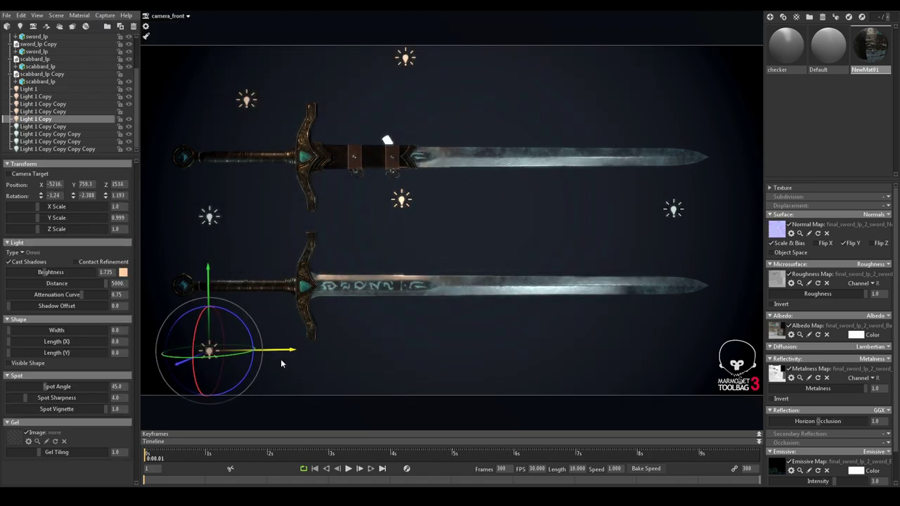
drag(206, 273, 206, 301)
drag(176, 394, 246, 296)
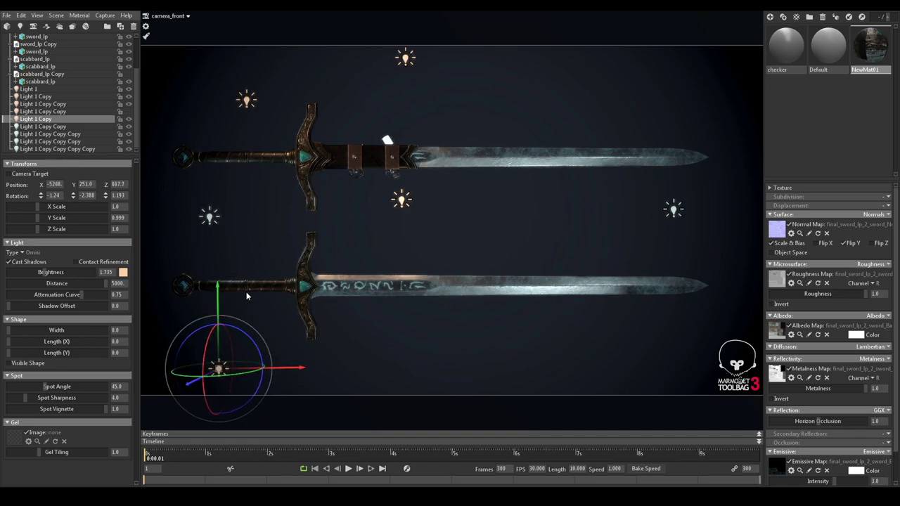
click(104, 16)
click(114, 33)
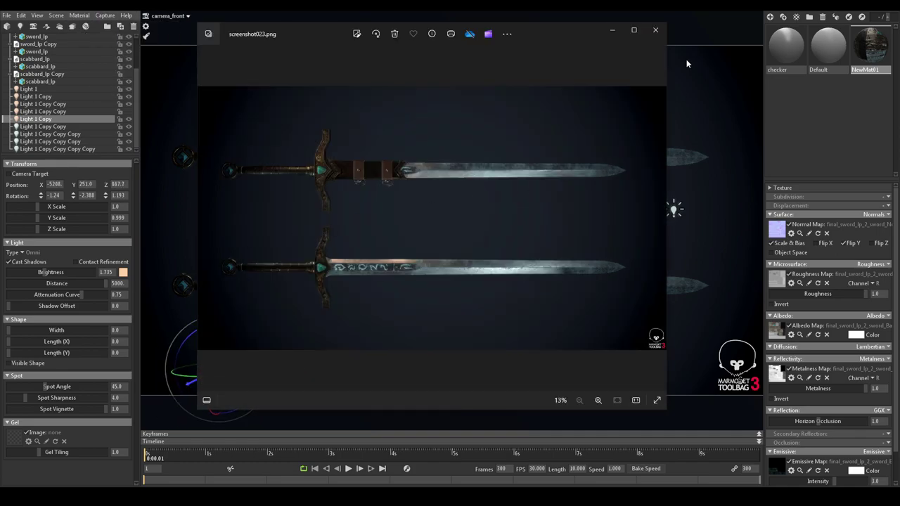
click(655, 31)
Step: Capture and review a render with the scene's wireframe overlay enabled, and turn the overlay off again
drag(133, 88, 135, 57)
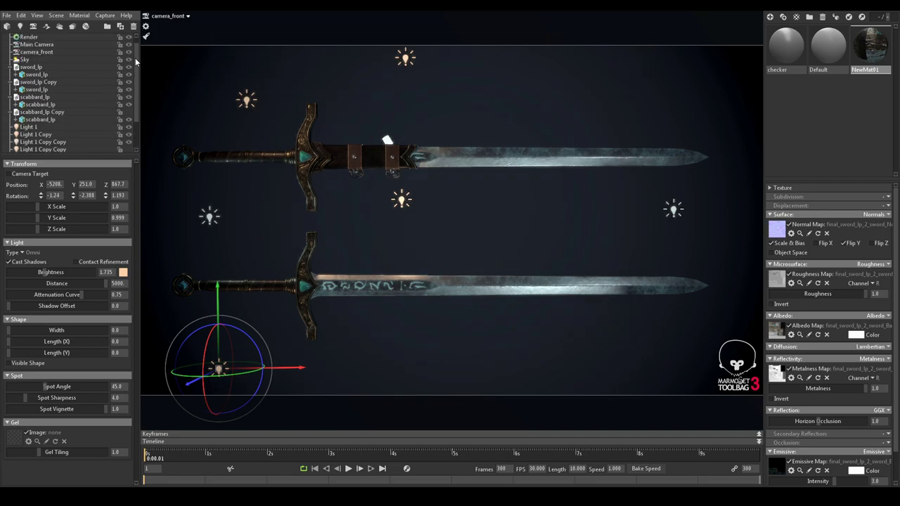
click(70, 45)
click(10, 228)
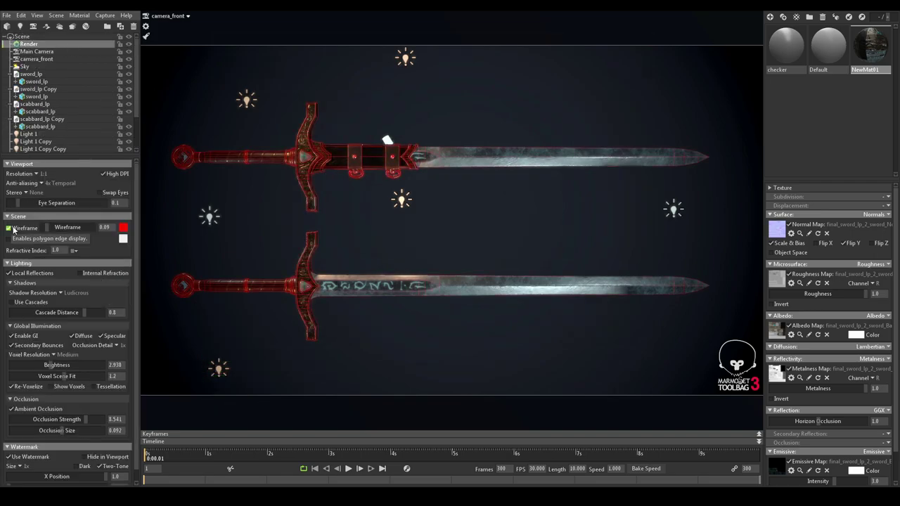
click(104, 15)
click(116, 32)
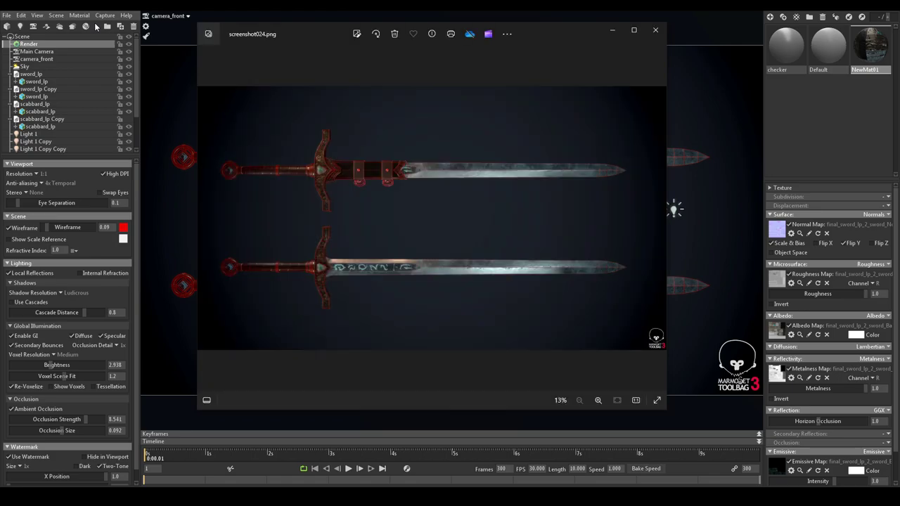
click(657, 33)
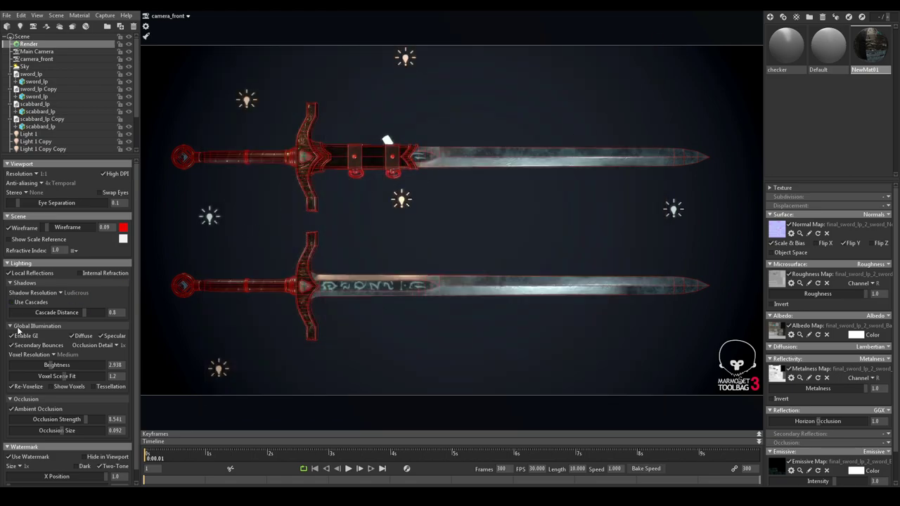
click(18, 229)
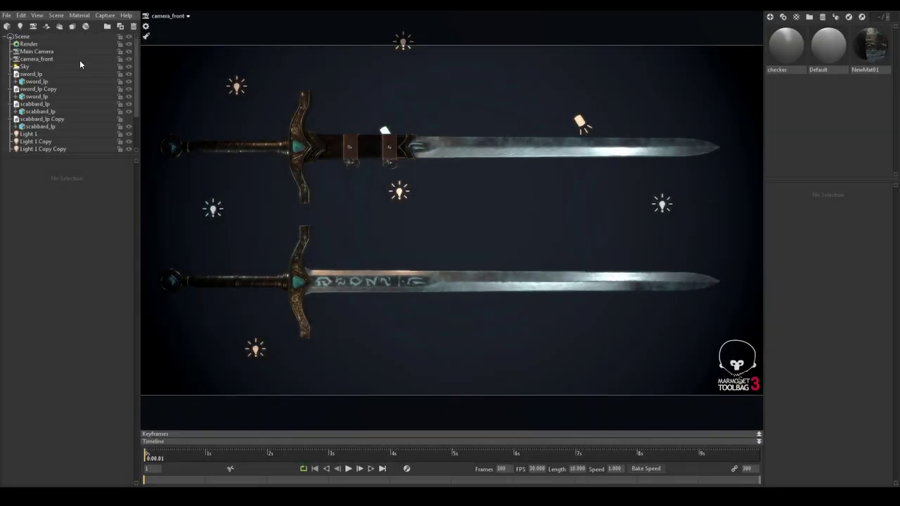
Step: Duplicate the camera_front camera and switch the viewport to the copy
click(78, 59)
key(ctrl+d)
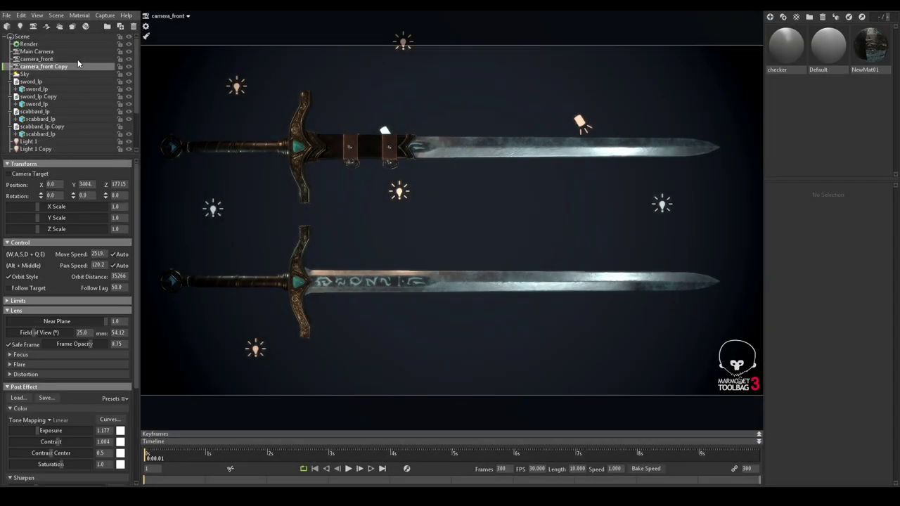
click(185, 18)
click(221, 38)
Step: Frame both swords in an angled three-quarter composition through the copied camera, with the hilts closest and the blades receding
alt+drag(394, 232, 452, 224)
alt+middle_drag(452, 224, 368, 228)
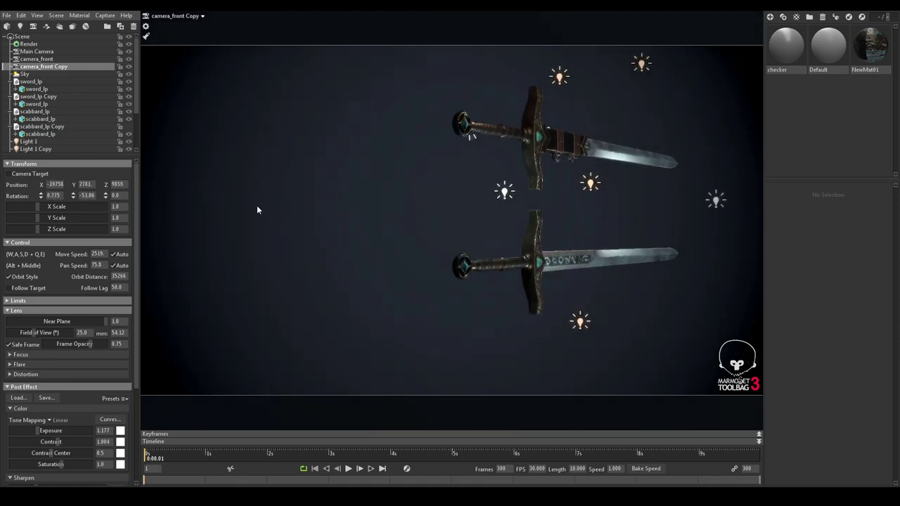
alt+middle_drag(207, 208, 150, 211)
scroll(267, 215, up, 3)
alt+middle_drag(267, 216, 372, 234)
alt+drag(372, 235, 354, 204)
alt+middle_drag(354, 204, 603, 314)
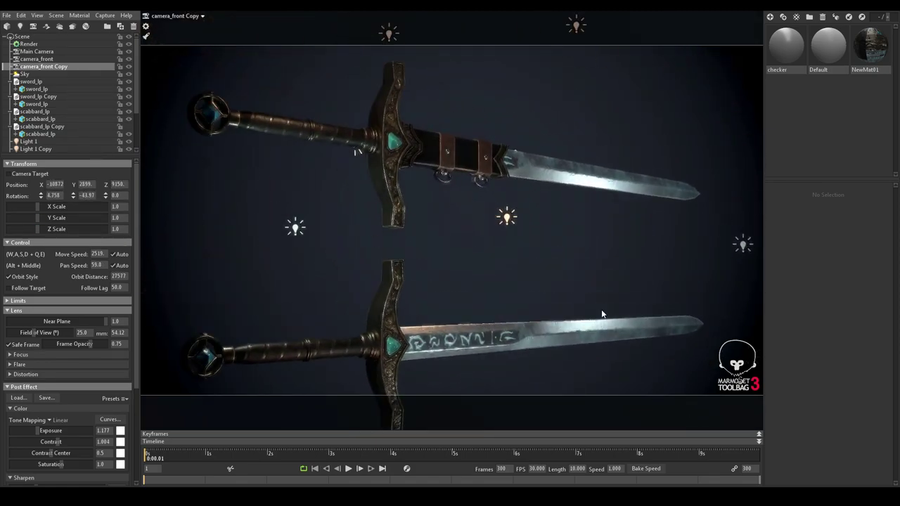
drag(602, 315, 551, 284)
alt+middle_drag(552, 282, 559, 301)
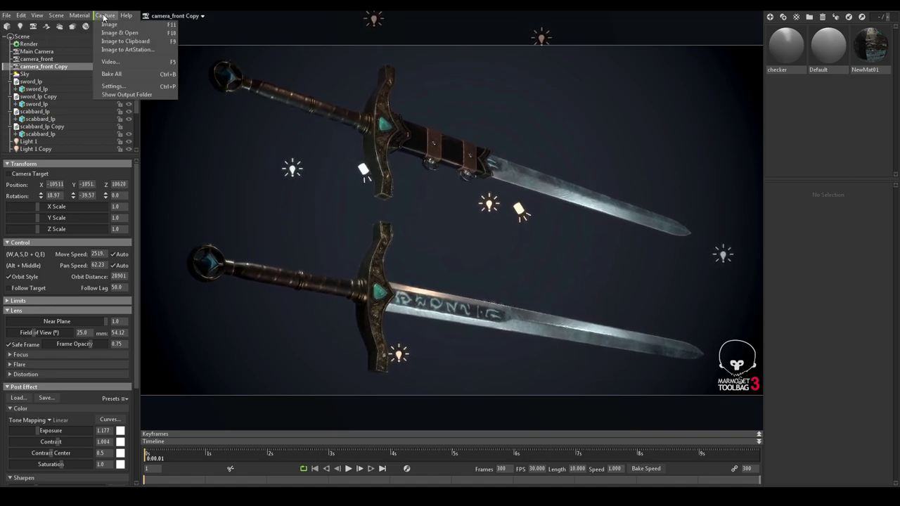